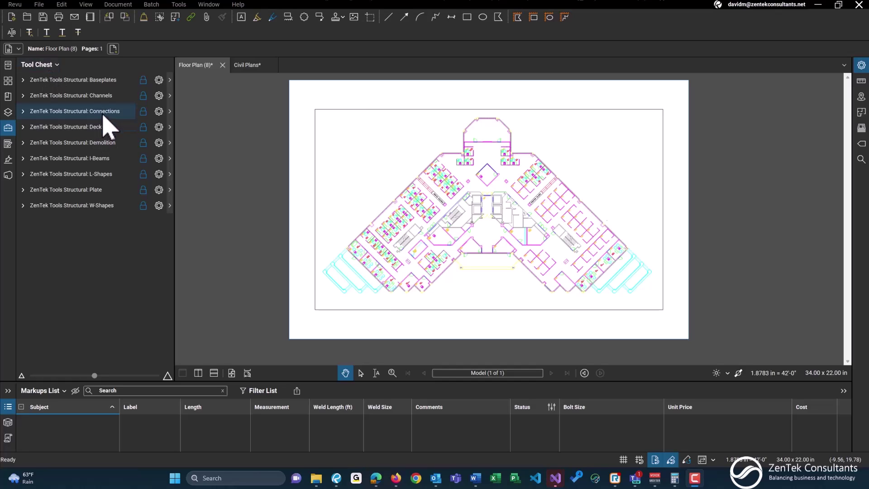
Step: Preview the Baseplates and Channels tool groups, then collapse the Markups List and zoom into the floor plan
left_click(96, 81)
left_click(92, 154)
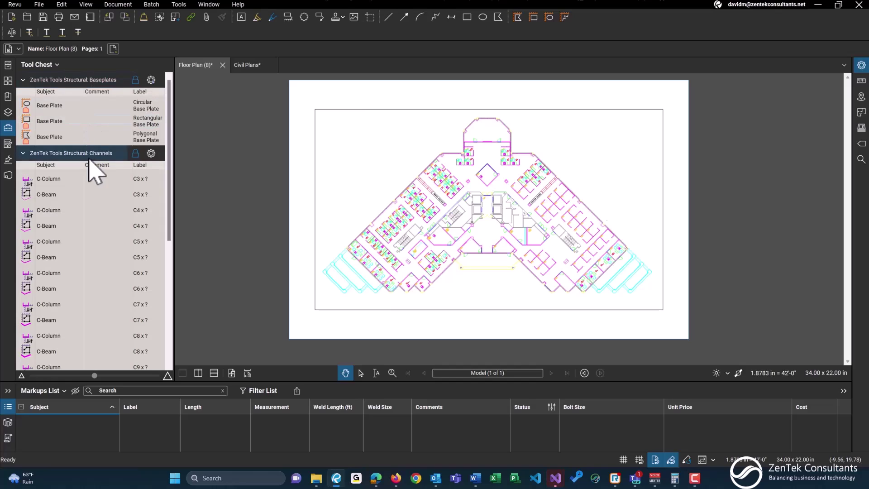
left_click(93, 154)
left_click(69, 84)
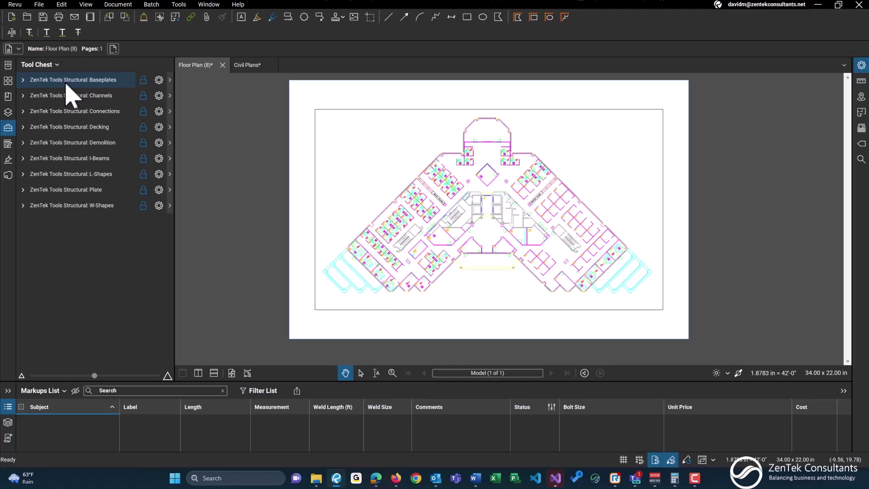
left_click(301, 372)
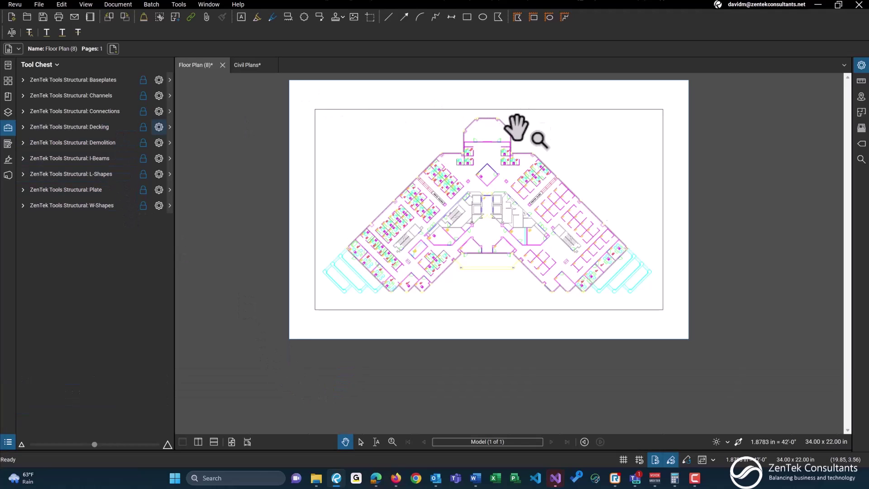
scroll(513, 178, "up", 2)
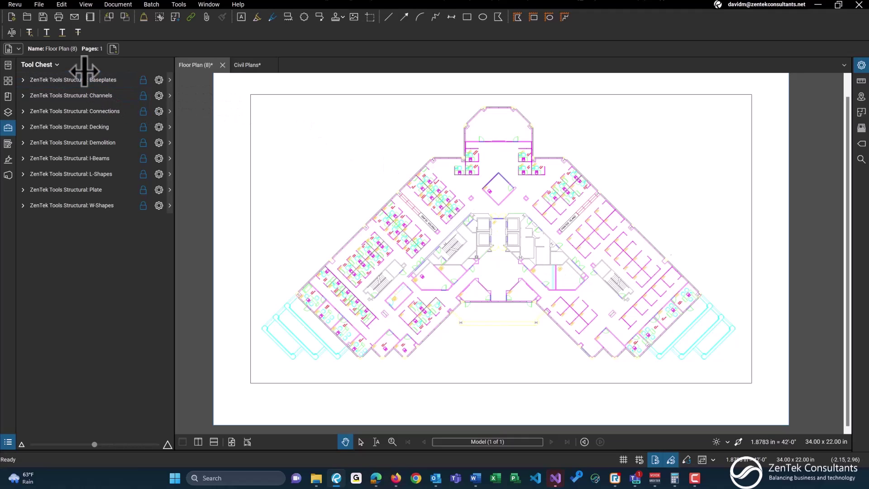
Step: Place a Circular Base Plate in the empty area of the floor plan and review its properties
left_click(86, 80)
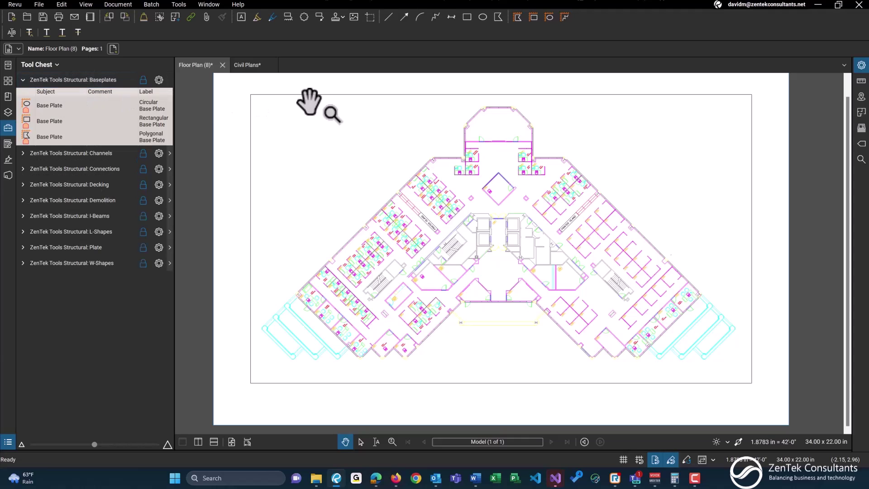
scroll(432, 147, "up", 3)
scroll(436, 153, "up", 5)
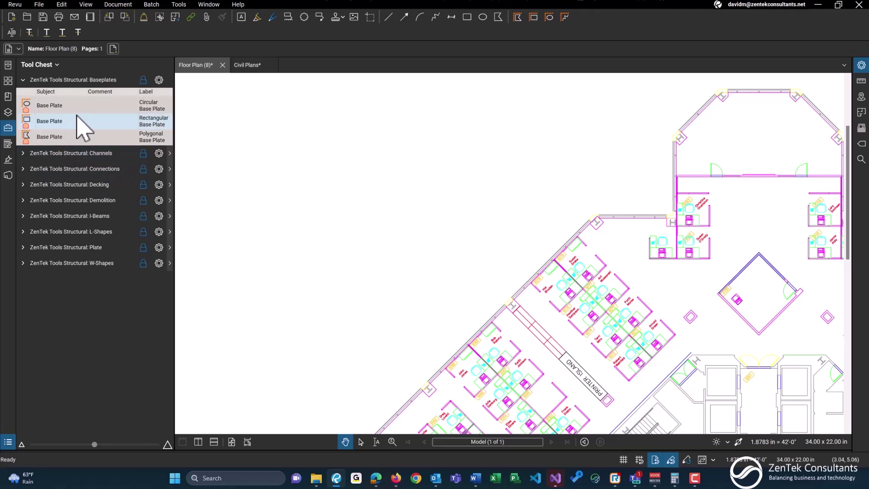
left_click_drag(306, 154, 339, 165)
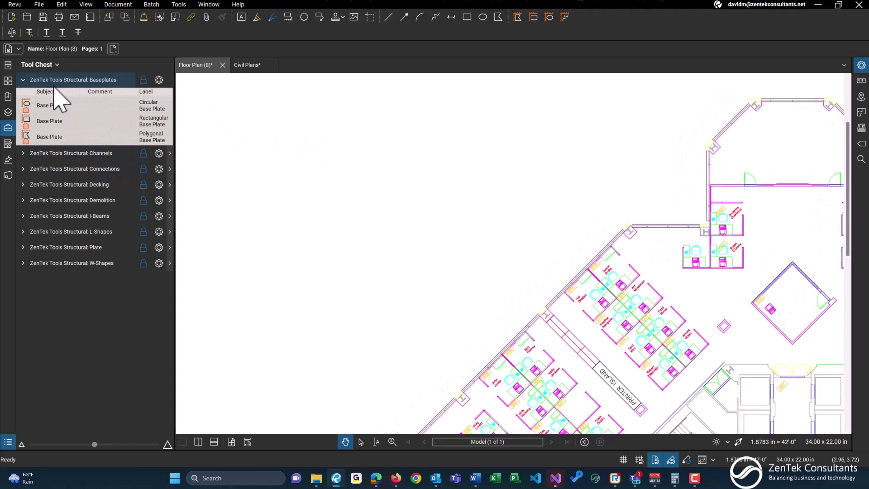
left_click(54, 109)
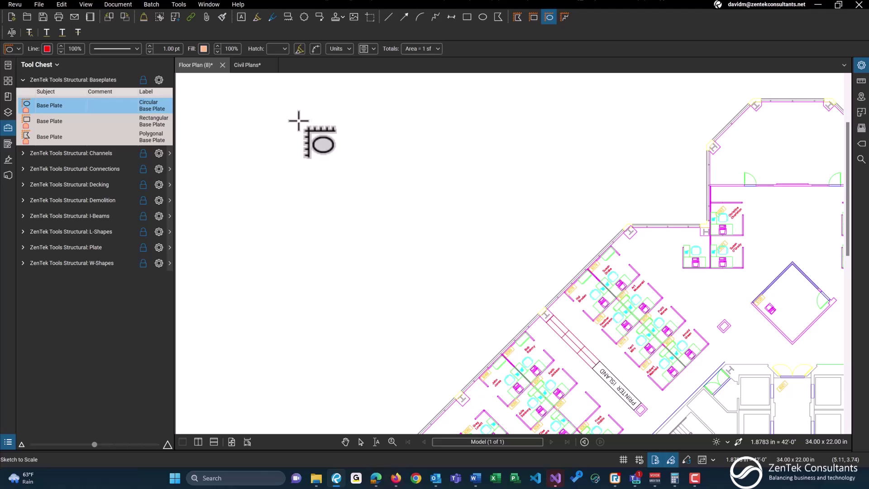
left_click_drag(299, 120, 301, 122)
scroll(294, 120, "up", 5)
scroll(369, 127, "down", 1)
key("alt+p")
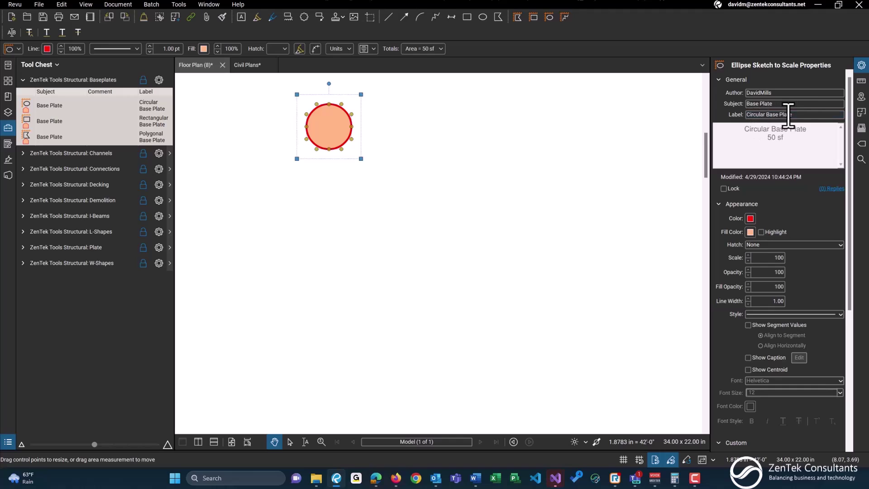
left_click(864, 70)
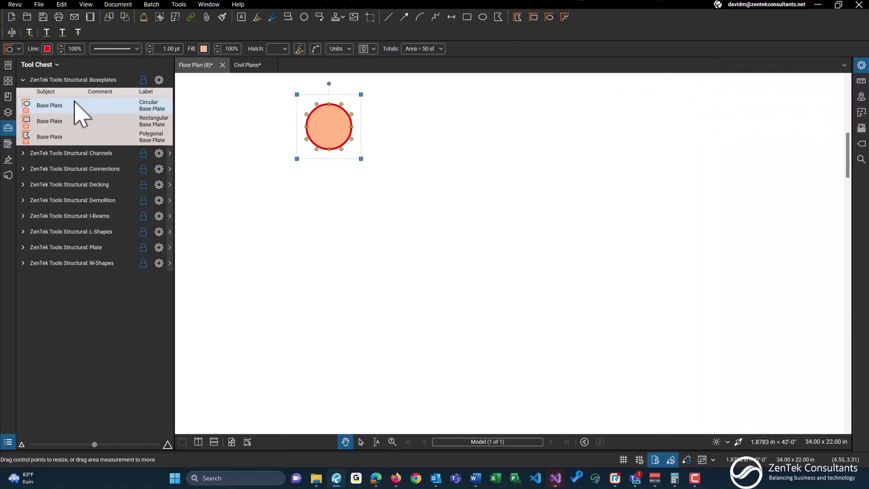
Step: Draw a 5 sf Rectangular Base Plate with a typed width and nudge it slightly lower
left_click(58, 122)
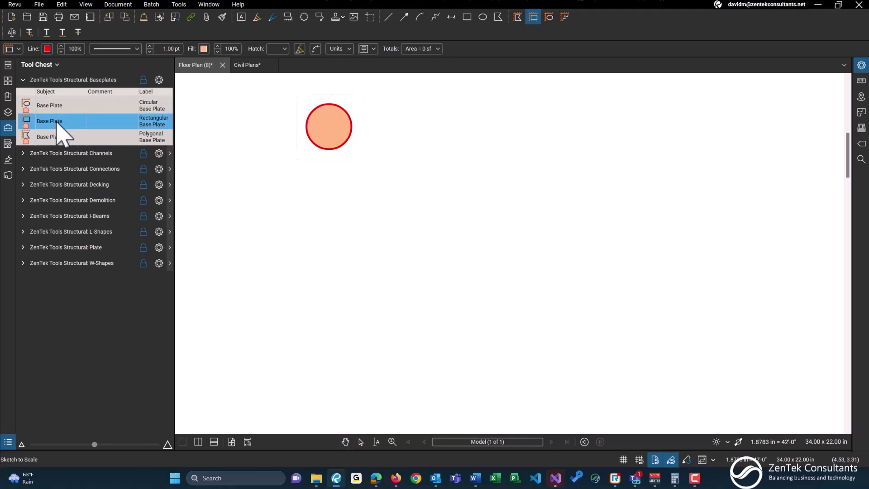
left_click(448, 100)
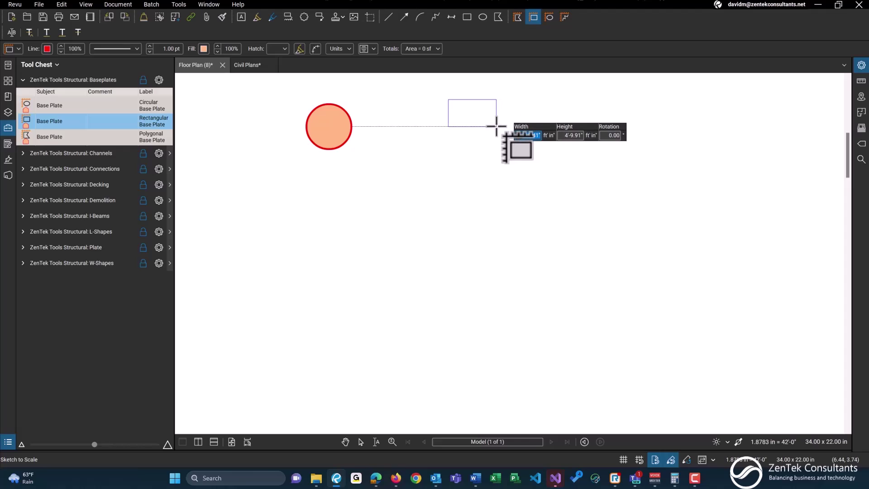
key("BackSpace")
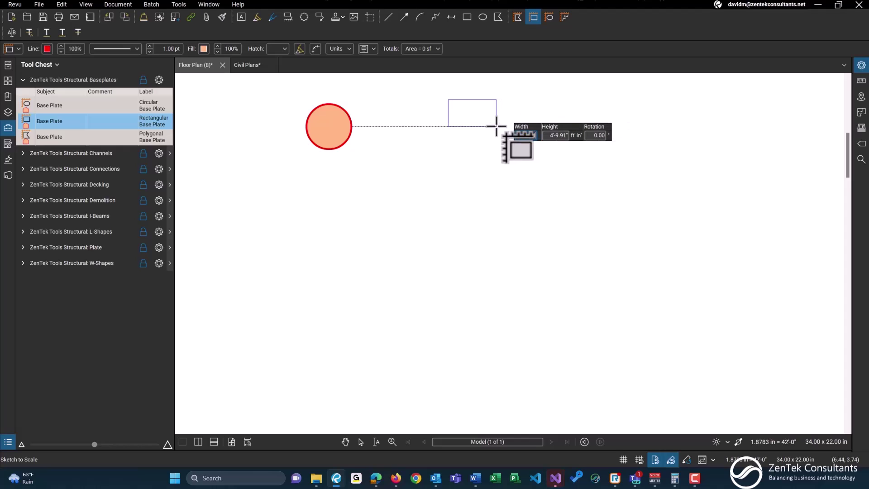
key("Tab")
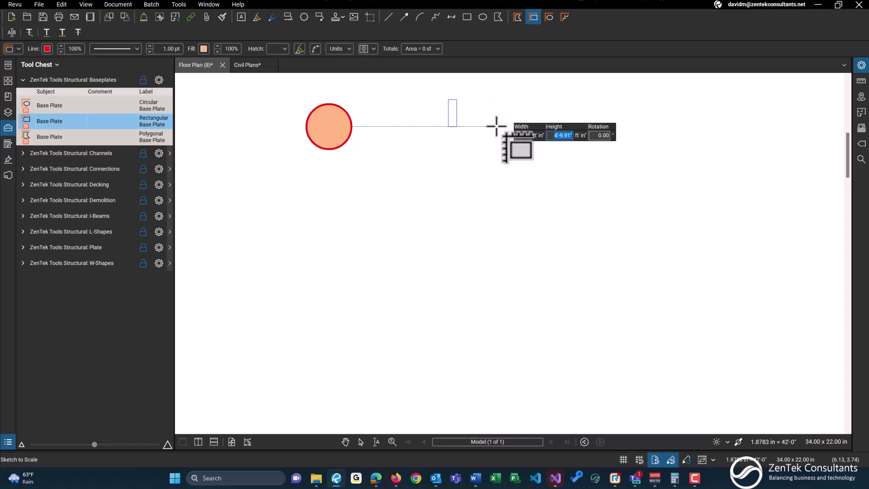
key("Return")
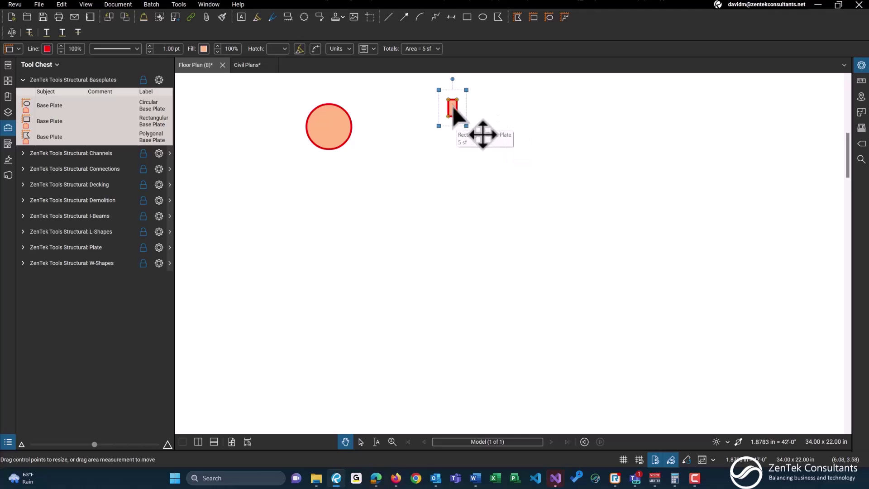
left_click_drag(481, 132, 482, 159)
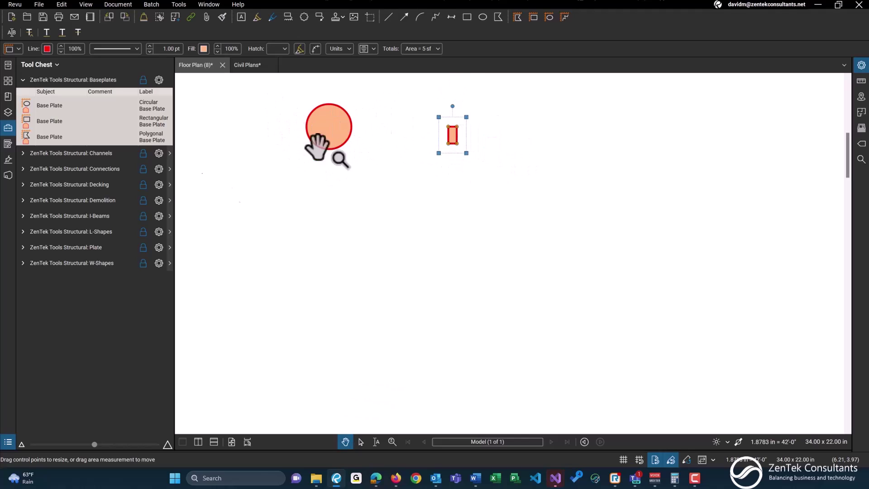
Step: Draw an irregular many-sided Polygonal Base Plate, closing it at its start point
left_click(59, 141)
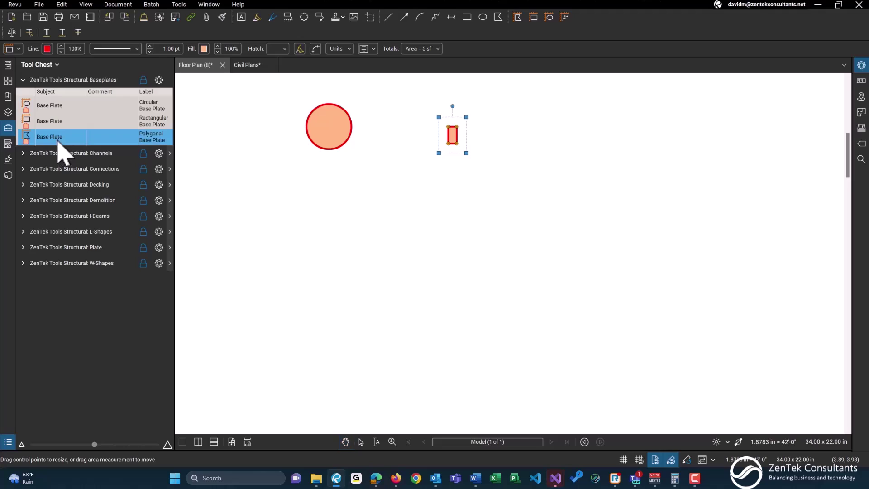
left_click(563, 110)
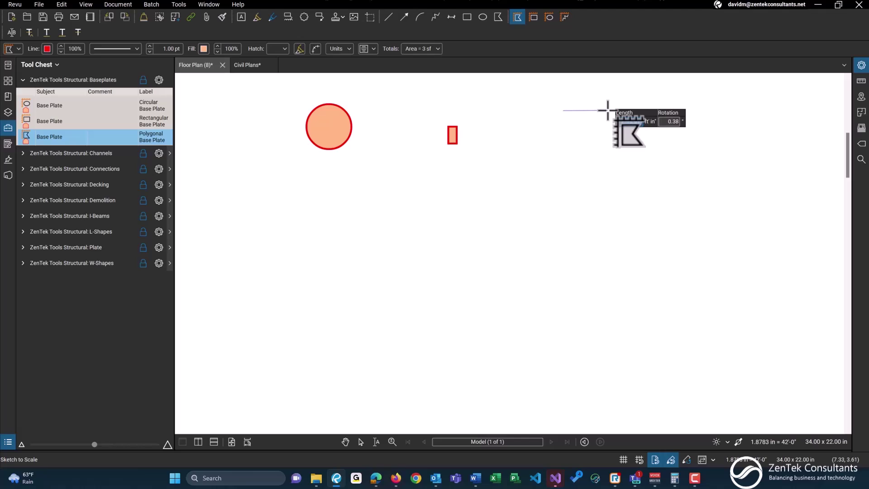
left_click(607, 111)
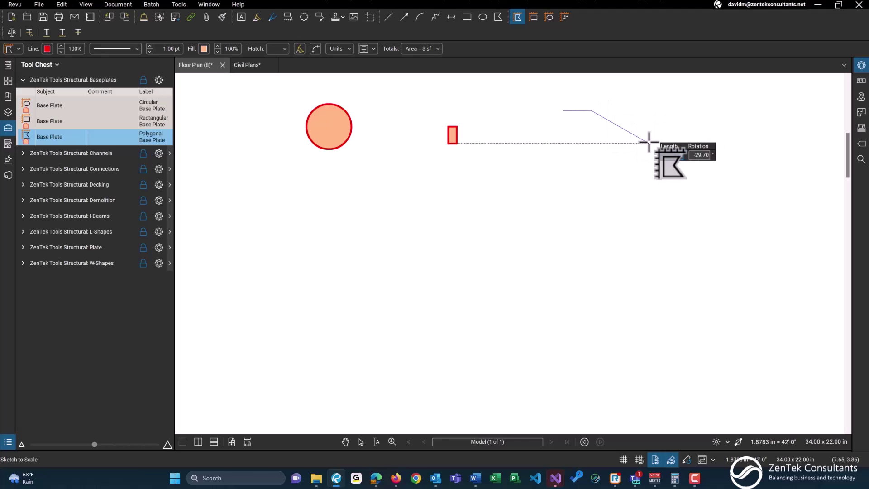
left_click(615, 124)
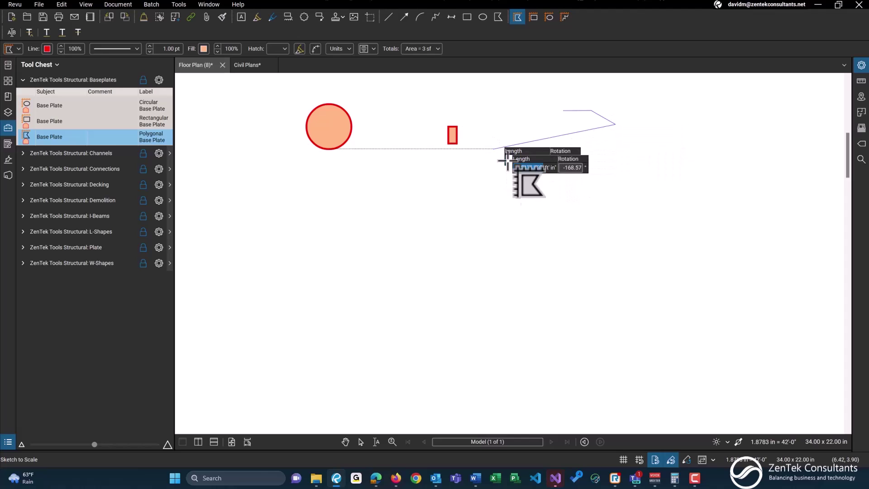
left_click(583, 203)
left_click(524, 185)
left_click(516, 123)
left_click(566, 111)
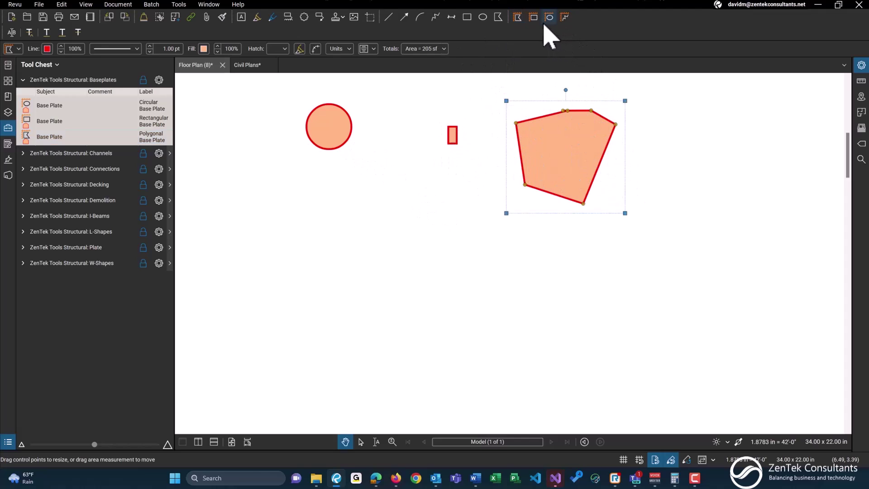
Step: Add a 43 sf triangular Polygonal Base Plate using -60° and 180° sides below the circle
left_click(58, 136)
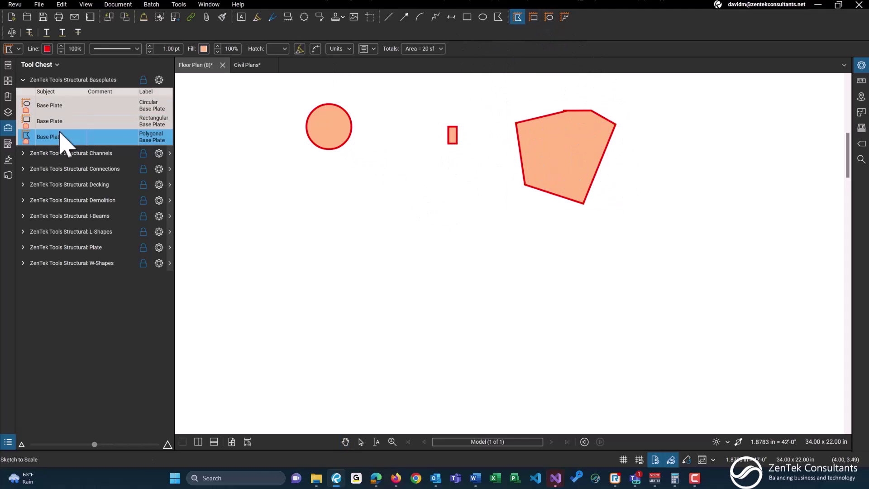
left_click(380, 214)
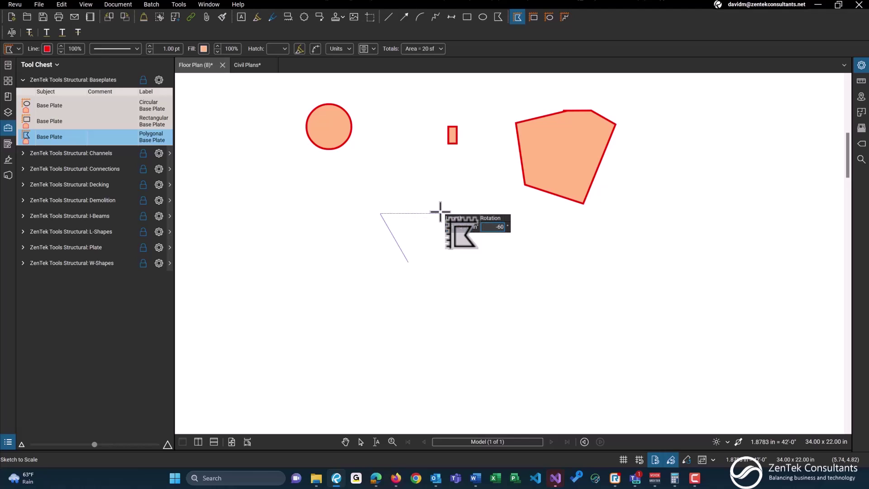
key("Return")
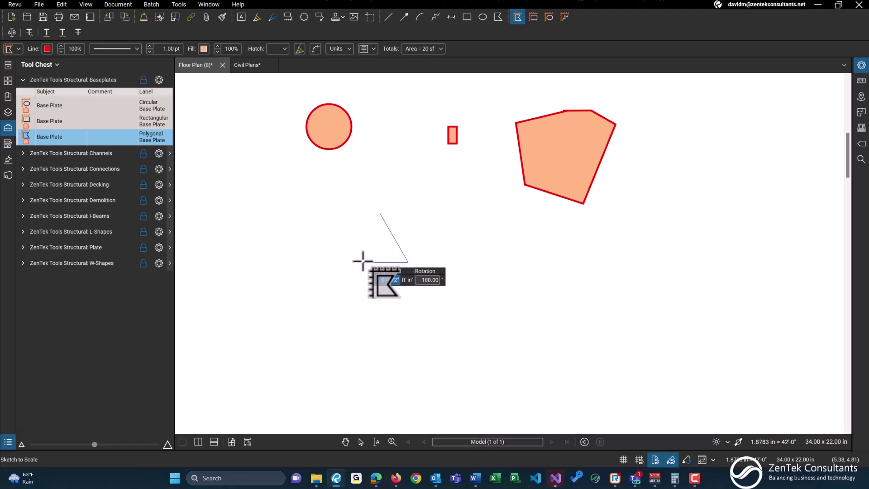
key("Return")
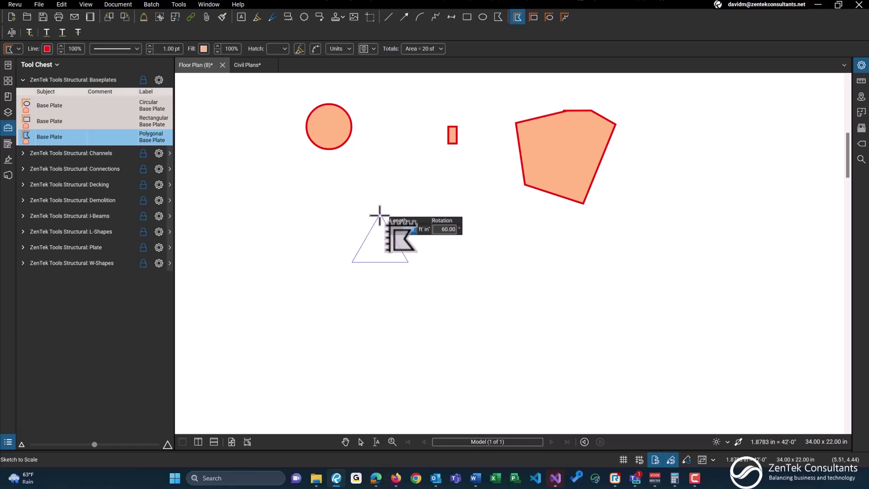
double_click(379, 213)
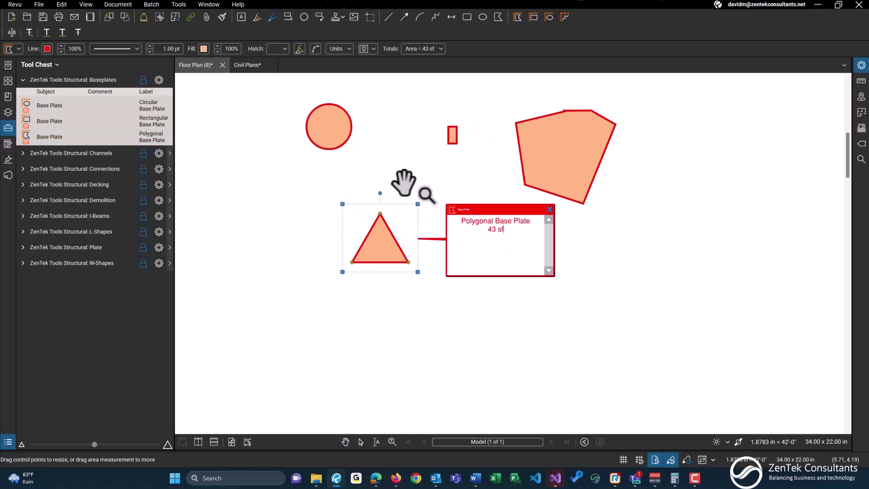
left_click(550, 210)
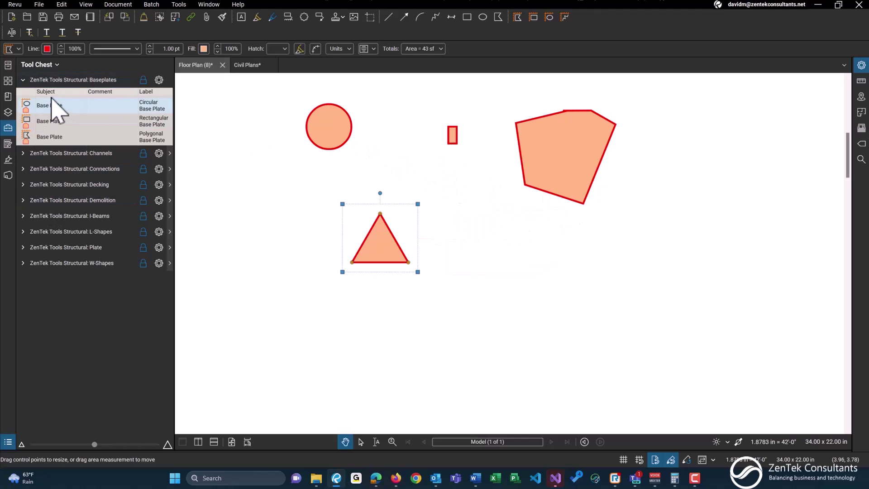
Step: Place two C3 channel column markers on the floor plan
left_click(72, 79)
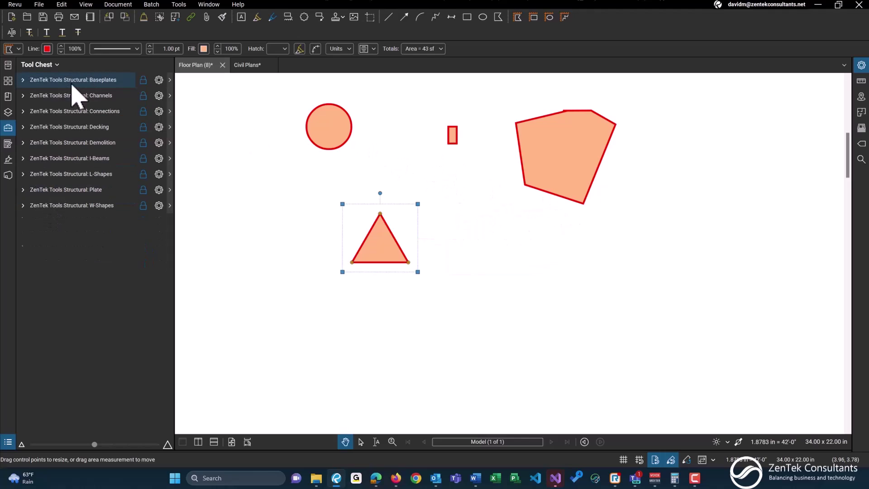
left_click(70, 95)
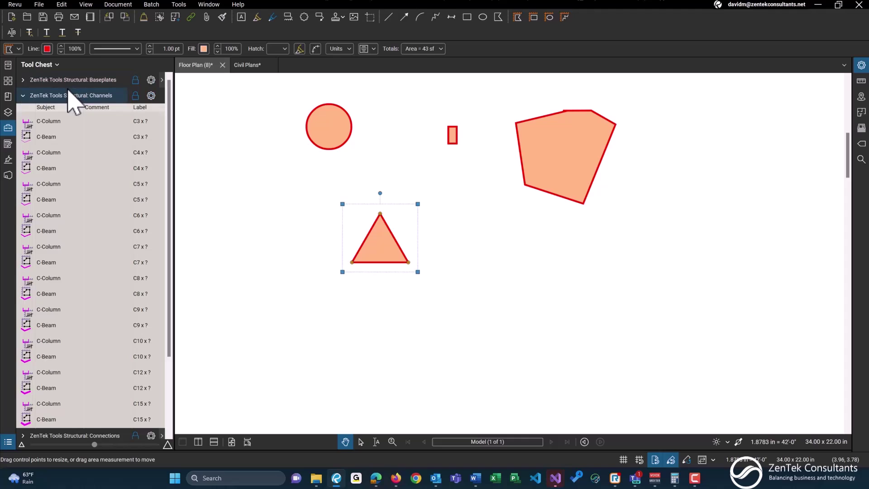
scroll(82, 240, "down", 1)
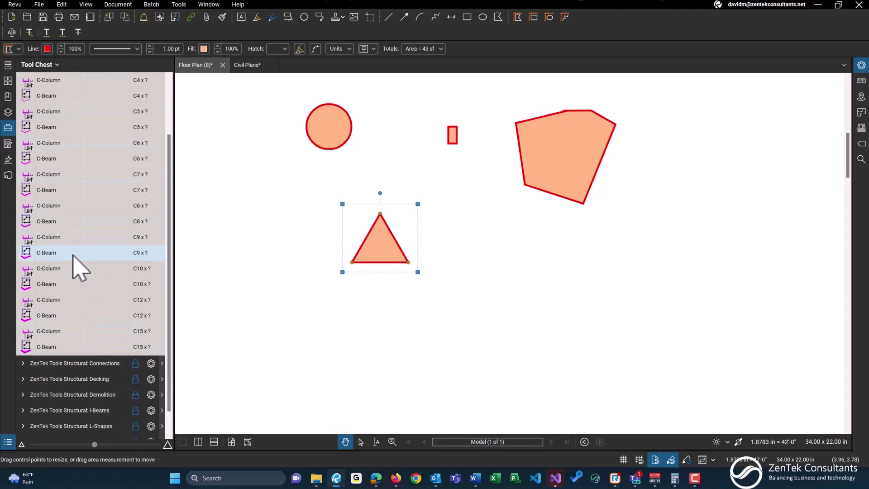
scroll(77, 271, "up", 1)
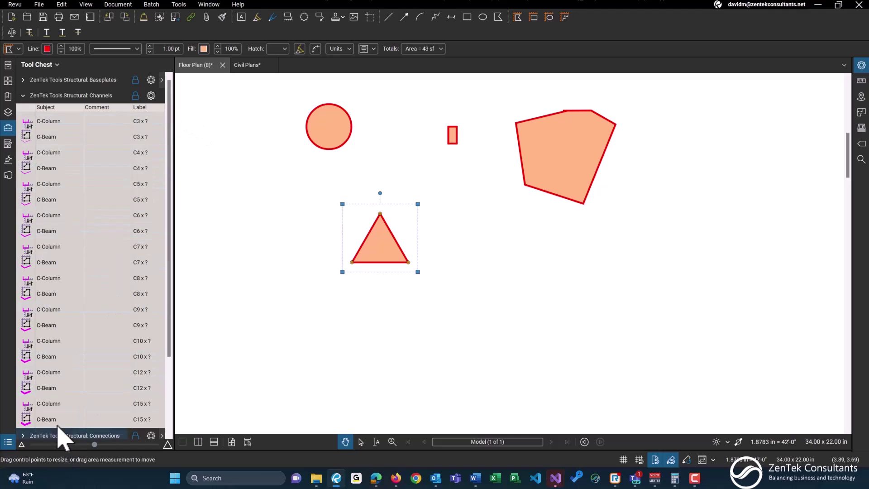
scroll(294, 310, "down", 1)
scroll(294, 310, "down", 1)
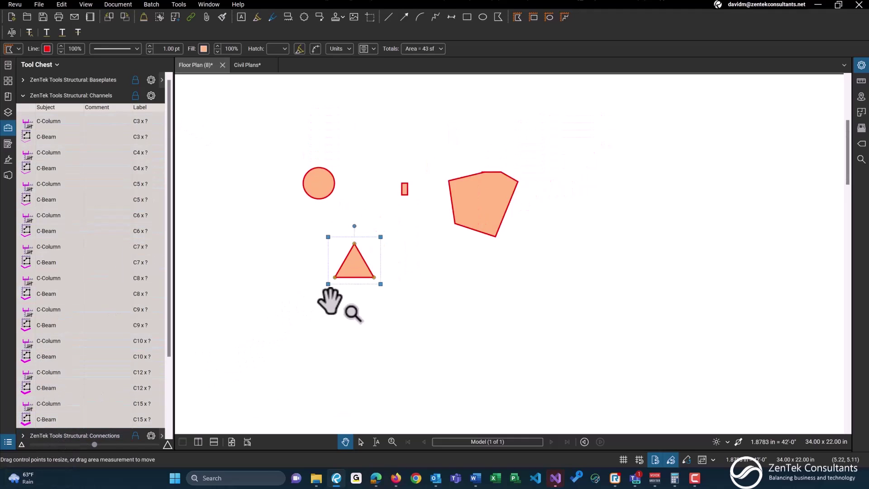
scroll(385, 245, "left", 5)
scroll(385, 245, "down", 2)
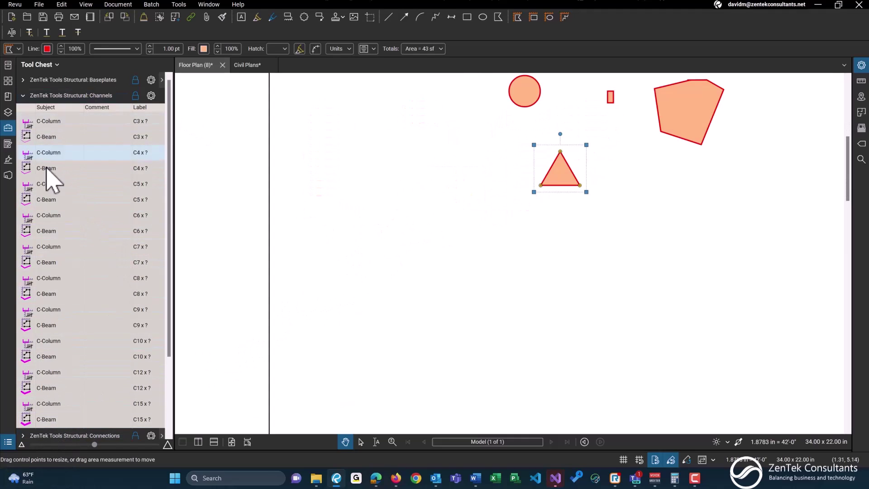
left_click(52, 122)
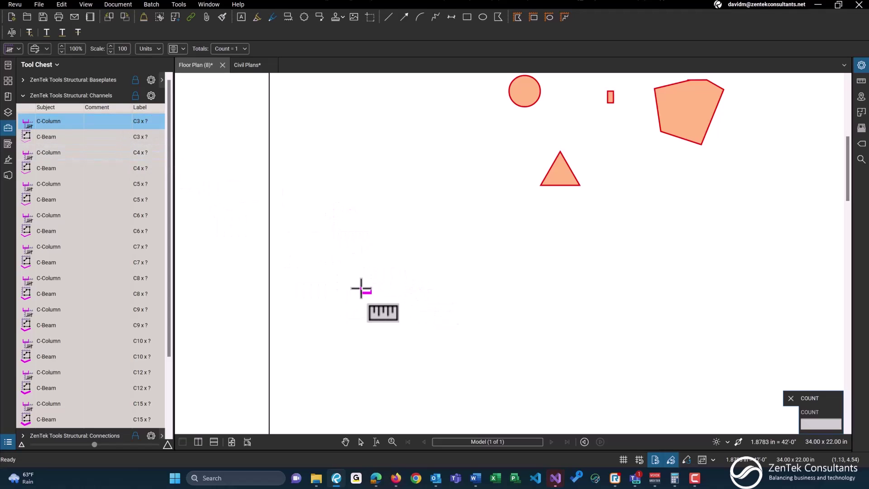
left_click(332, 275)
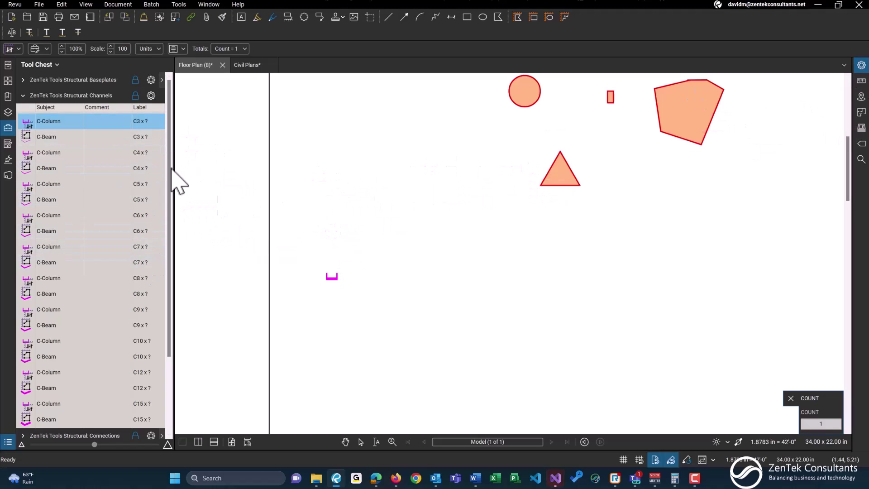
left_click(248, 294)
Step: Measure an 8 ft C3 beam, relabel it 'C3 x 10', and move it lower
left_click(111, 132)
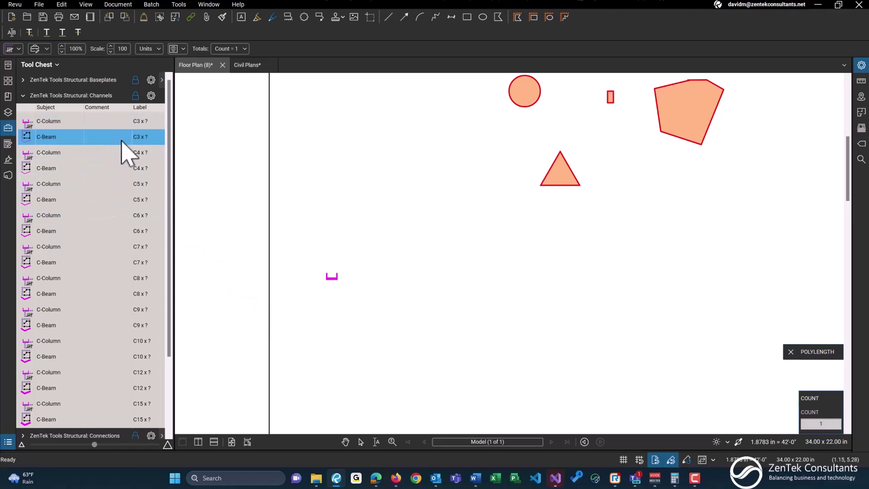
left_click(317, 297)
double_click(350, 295)
scroll(358, 292, "up", 1)
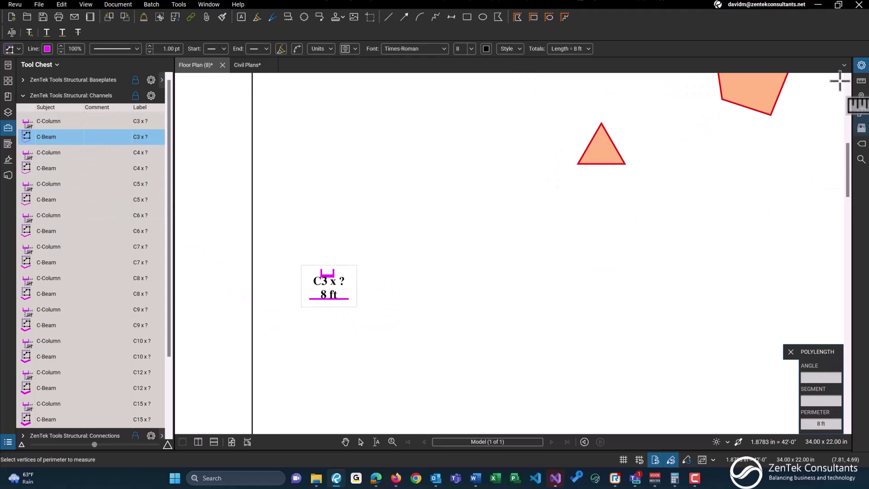
left_click(861, 65)
left_click(777, 114)
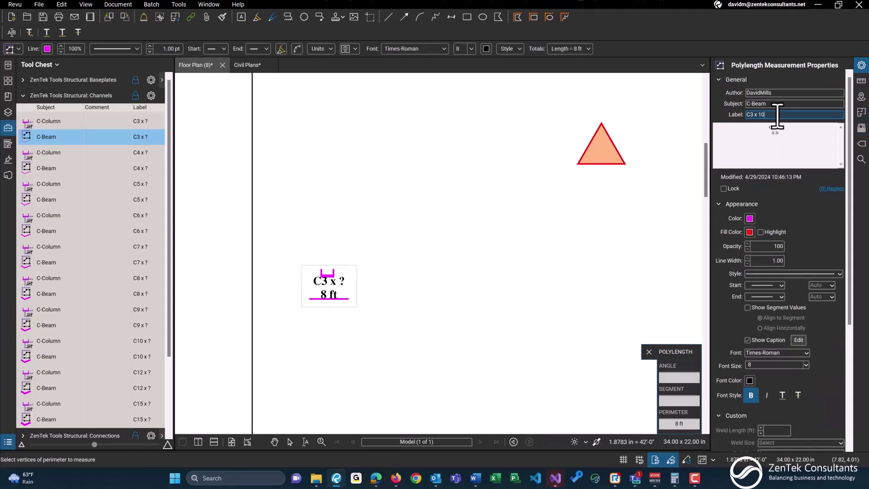
key("Escape")
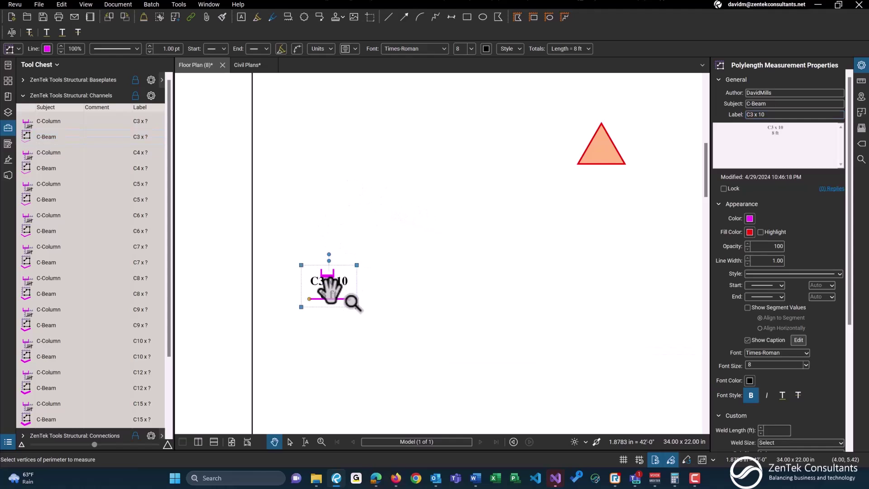
left_click(329, 294)
left_click(334, 305)
mouse_move(334, 305)
left_mouse_down()
mouse_move(336, 320)
mouse_move(325, 302)
left_mouse_up()
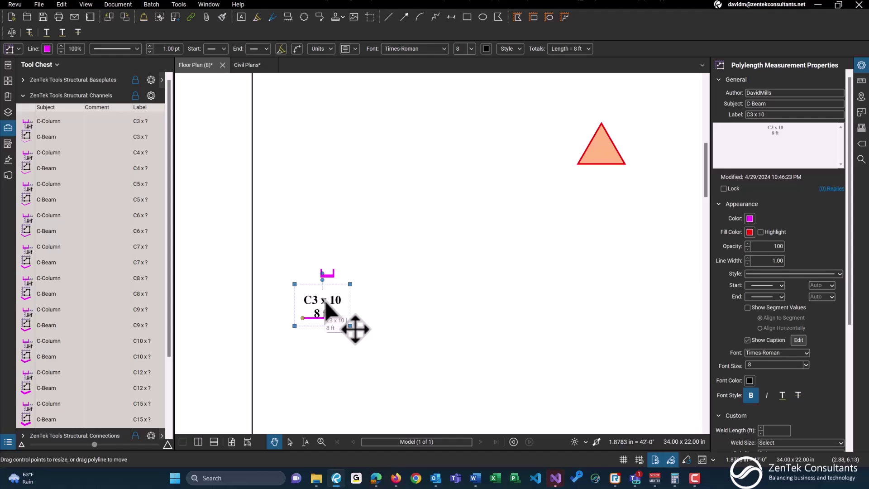
Step: Place a C10 column marker and measure a 15 ft C10 beam
left_click(59, 358)
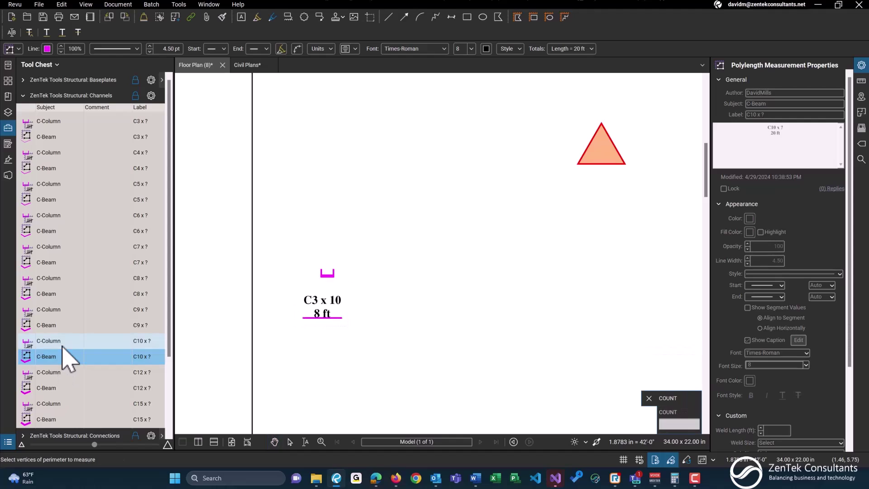
left_click(63, 342)
left_click(424, 270)
left_click(43, 356)
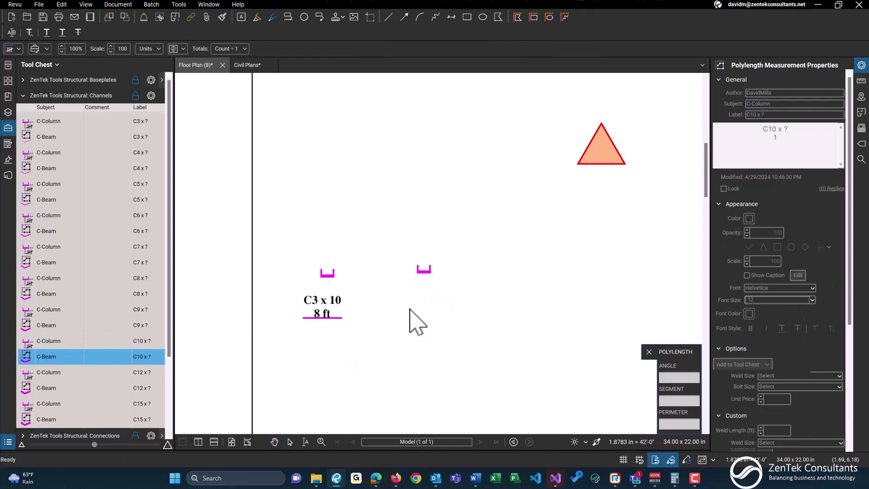
double_click(481, 309)
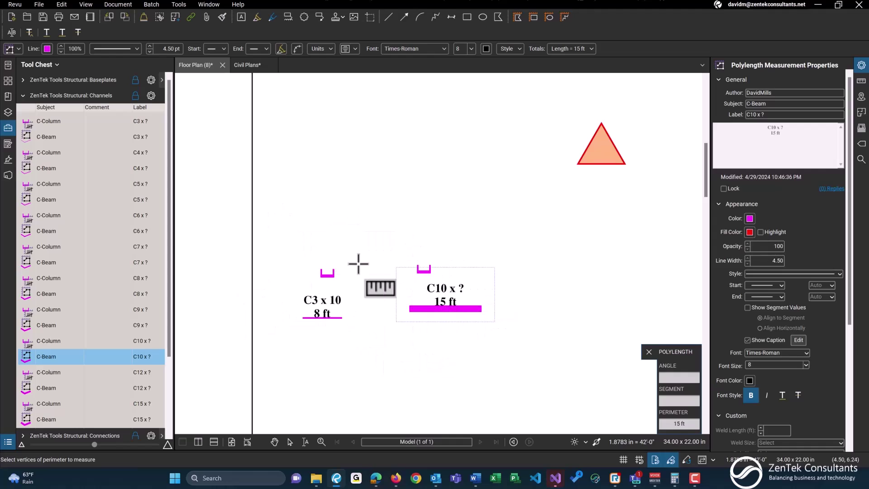
Step: Stack Shear, Moment and Axial Connection markers in a column on the plan
left_click(68, 96)
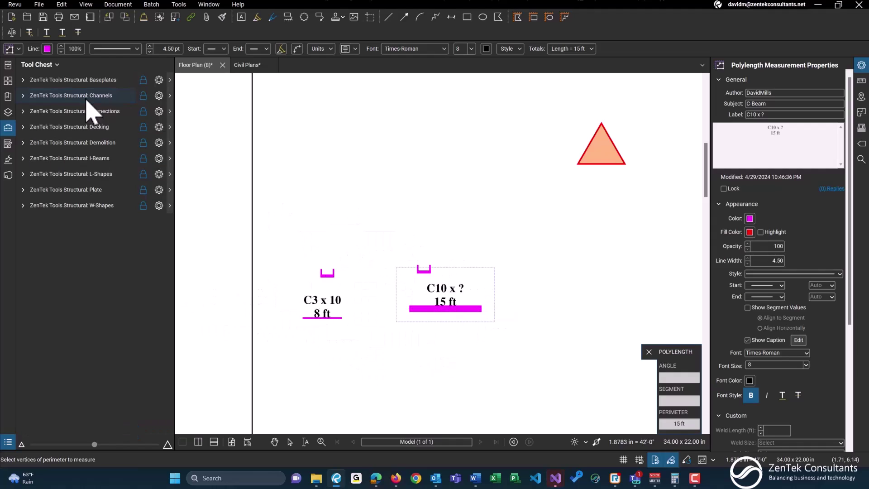
left_click(80, 116)
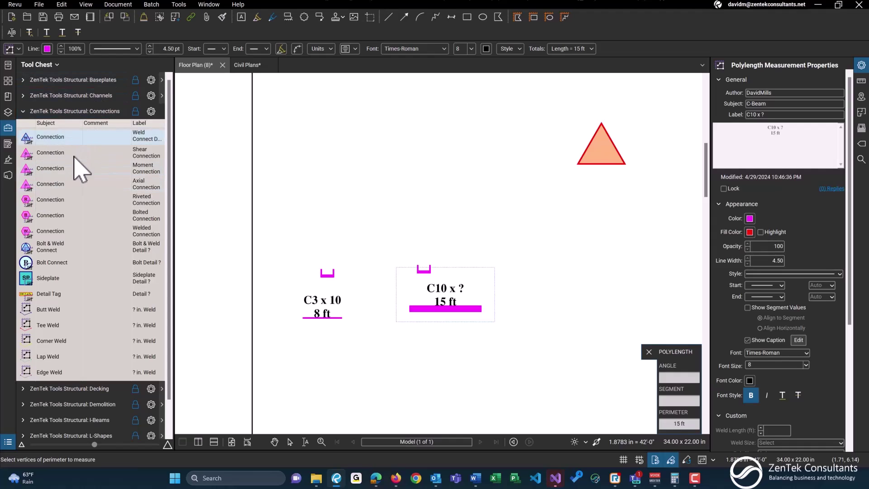
left_click(61, 142)
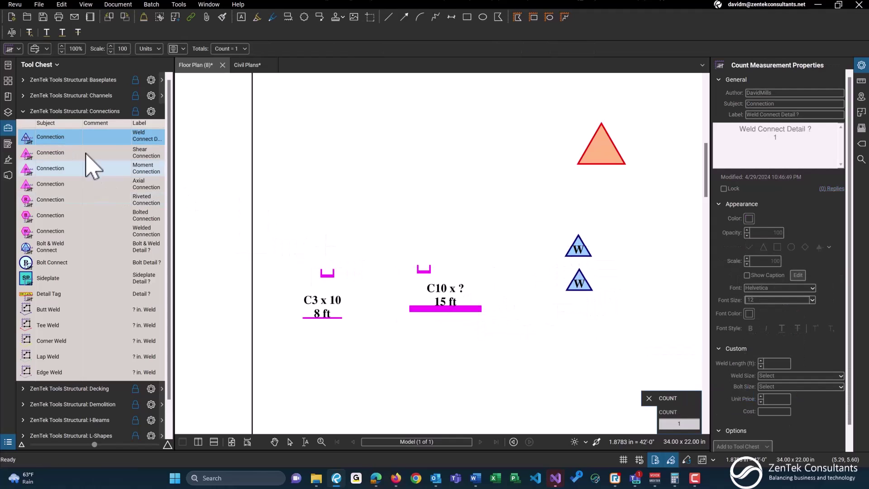
left_click(43, 154)
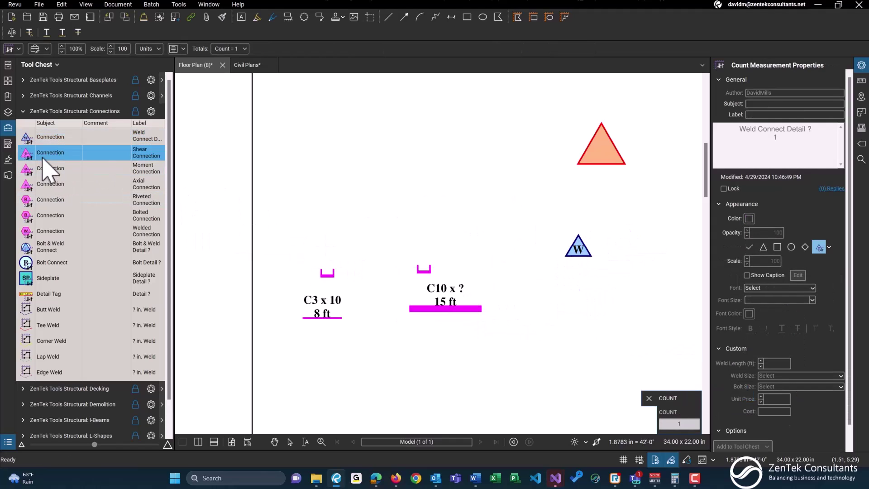
left_click(578, 287)
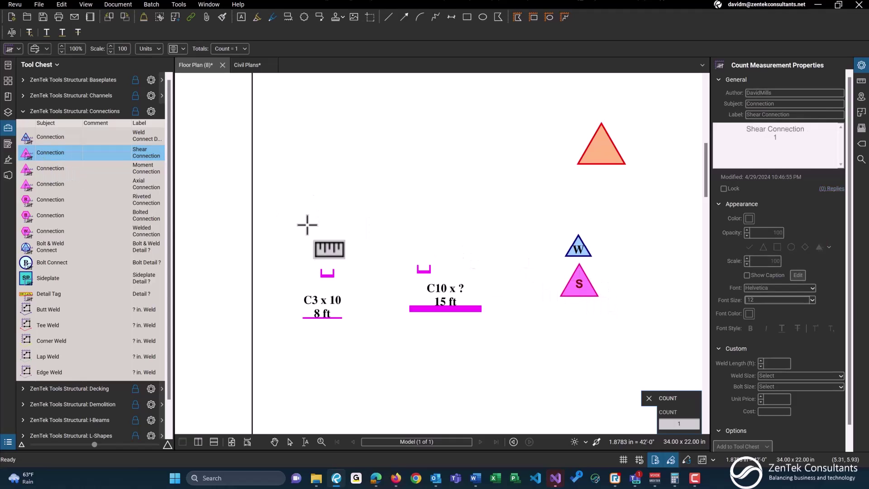
left_click(73, 170)
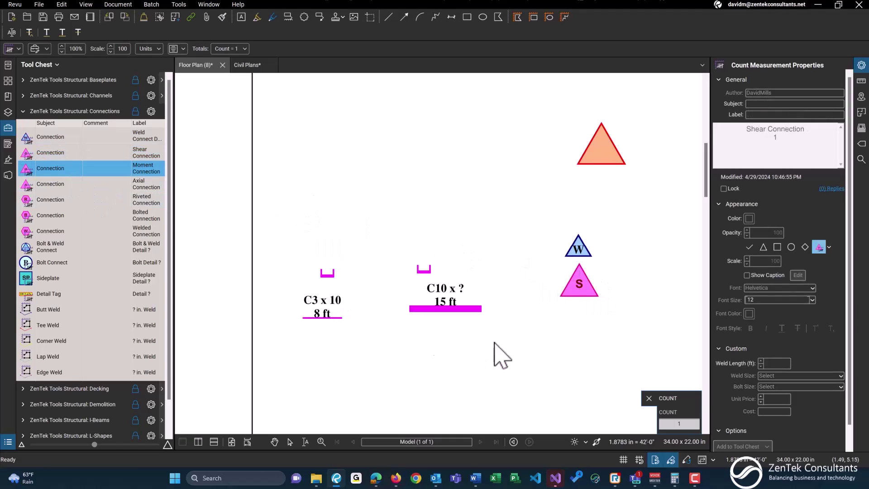
left_click(579, 327)
left_click(39, 186)
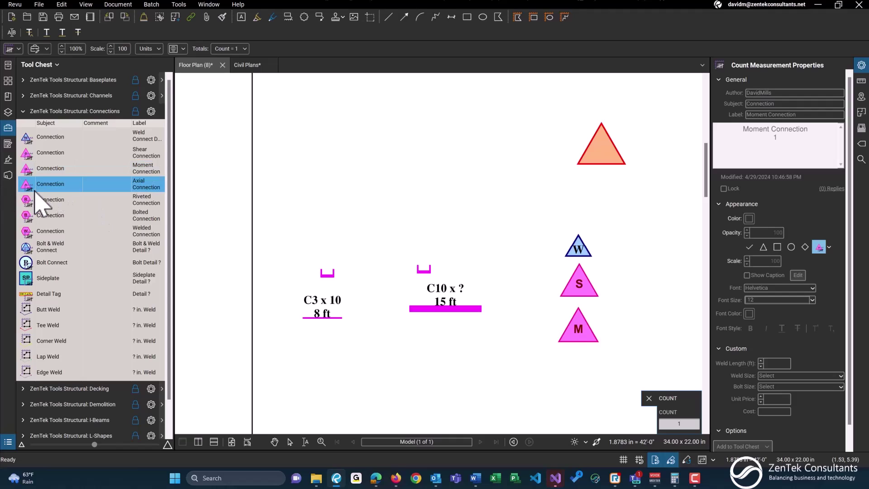
left_click(577, 371)
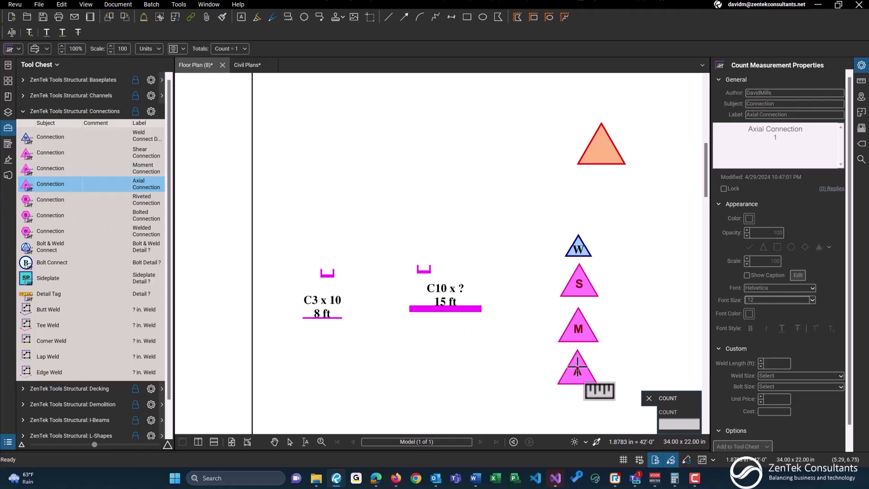
Step: Place a Bolt & Weld Detail marker with a Bolt Connect B marker below it
left_click(150, 203)
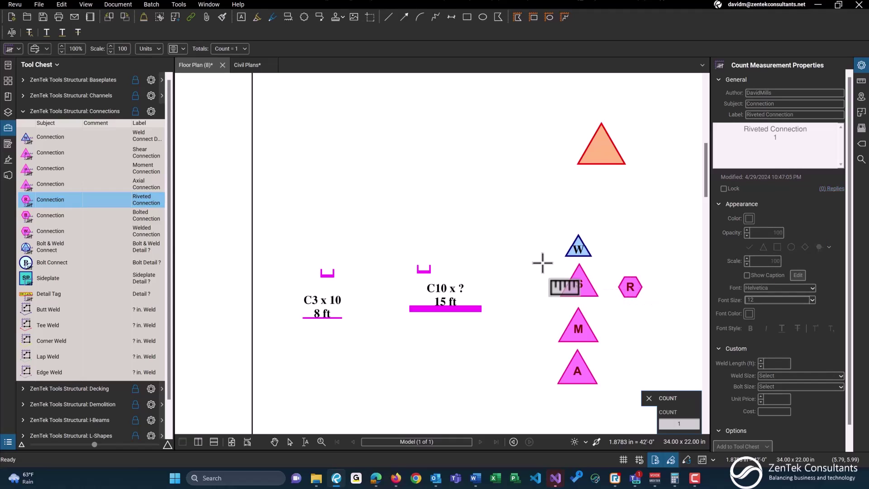
left_click(143, 217)
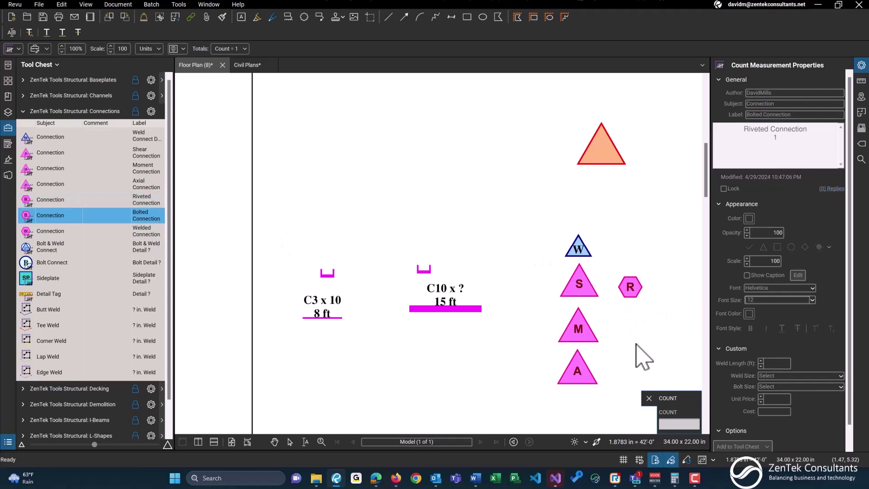
left_click(163, 233)
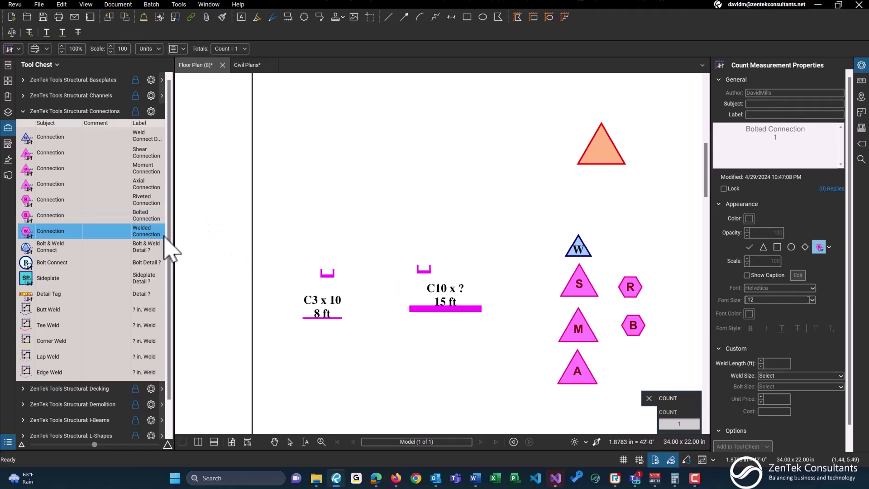
key("Escape")
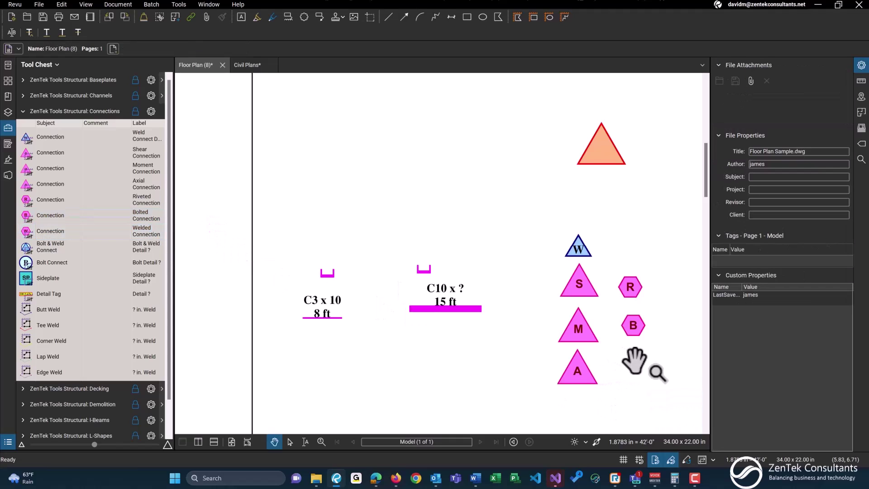
left_click(149, 235)
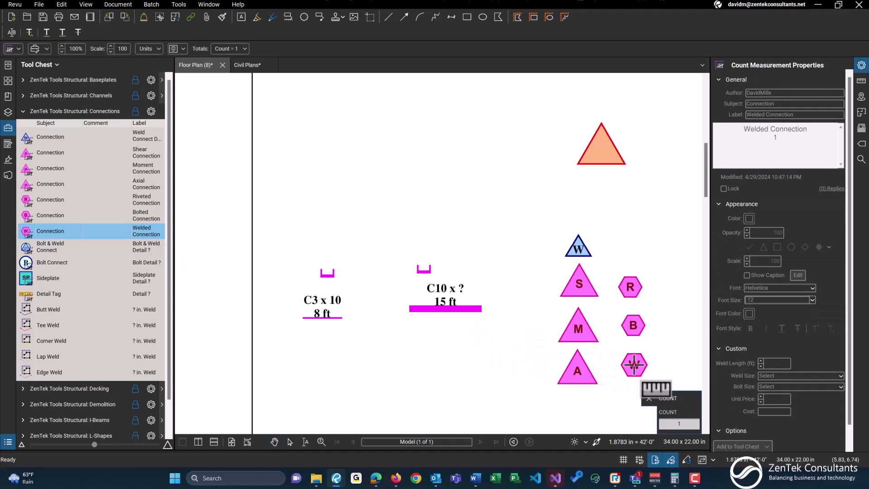
left_click(62, 251)
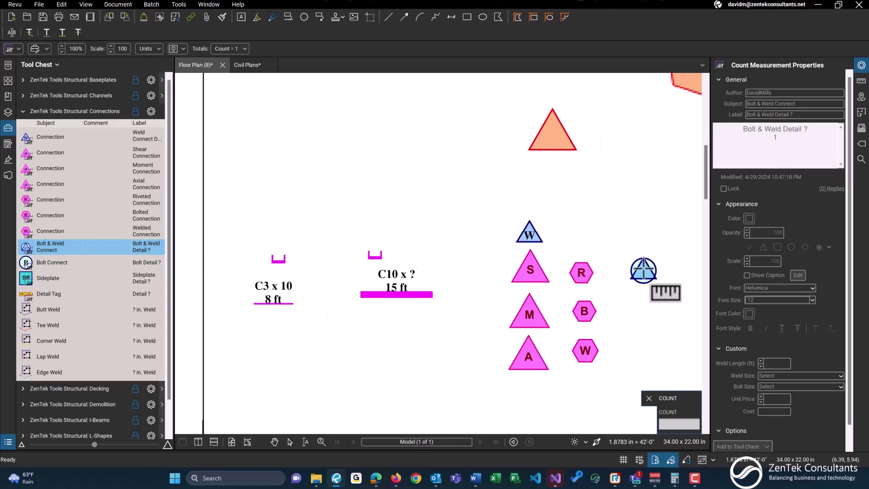
left_click(643, 270)
left_click(143, 265)
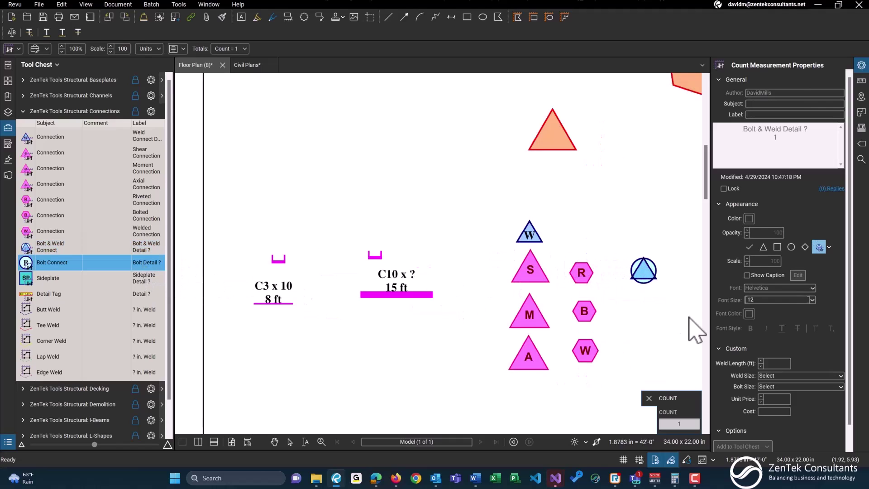
left_click(643, 308)
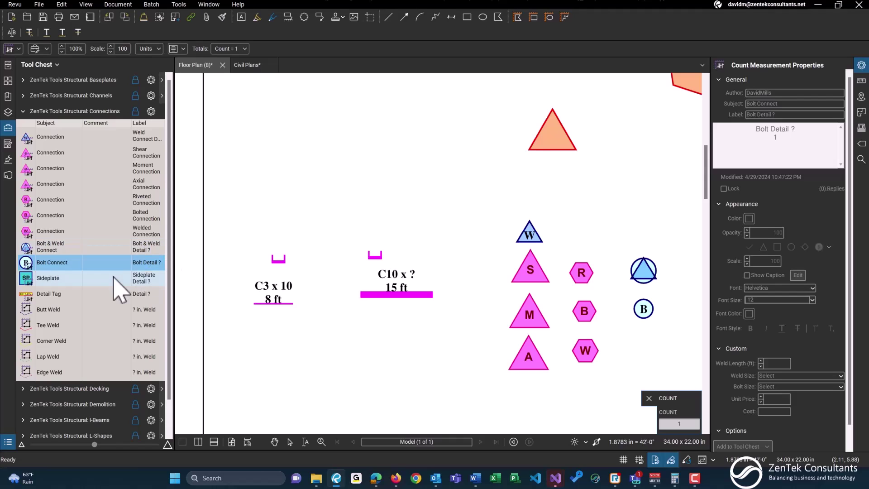
Step: Place a single Sideplate SP marker below the B marker, undoing the extra one
left_click(142, 278)
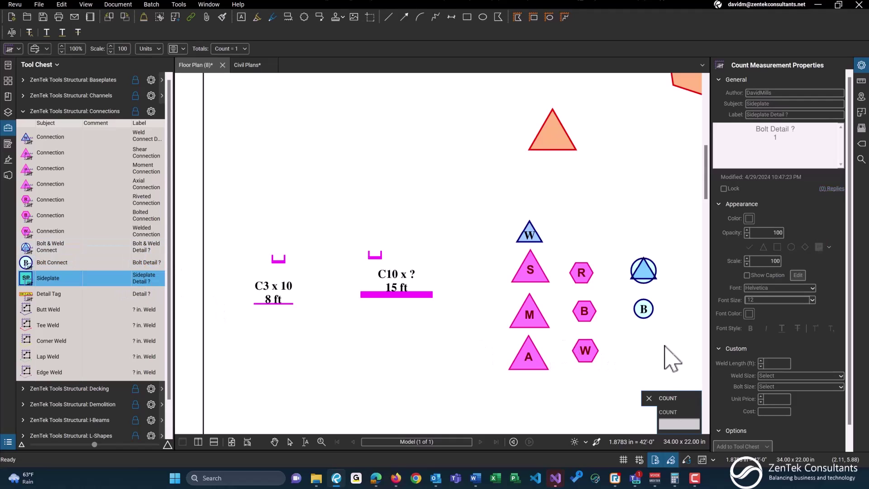
left_click(479, 290)
left_click(507, 294)
key("ctrl+z")
Step: Drop a yellow DETAIL tag beneath the connection markers
left_click(57, 298)
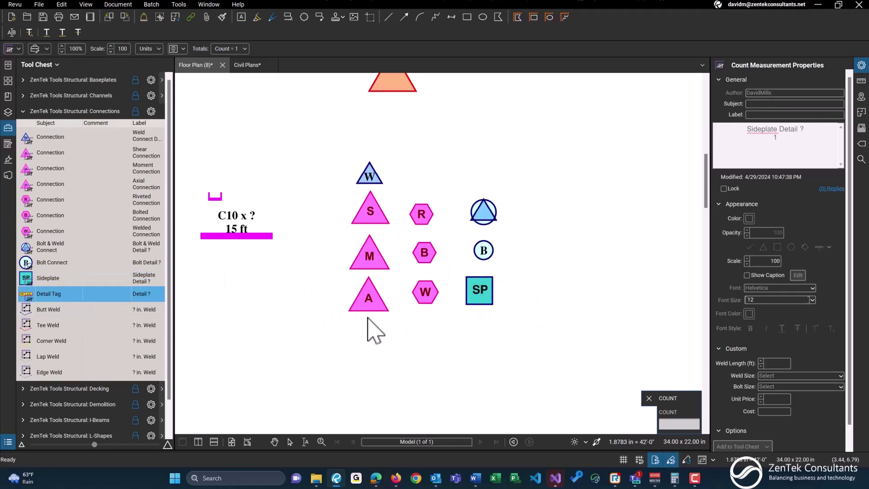
left_click(444, 347)
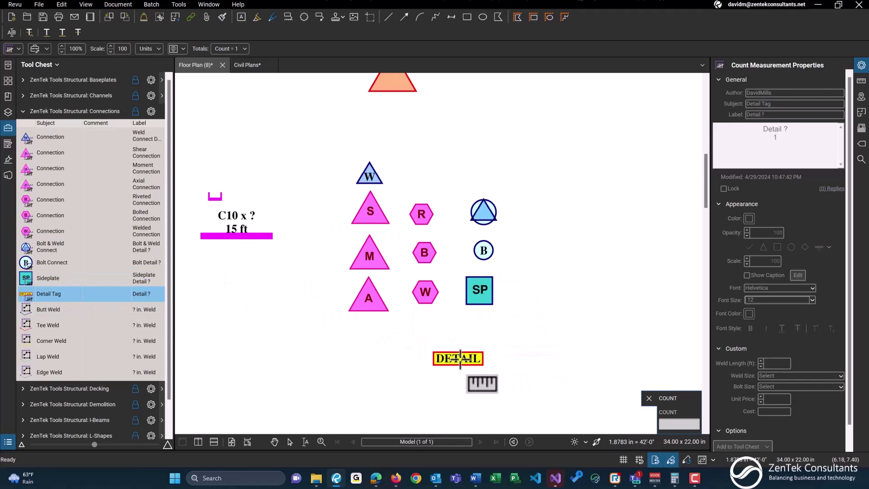
left_click(454, 351)
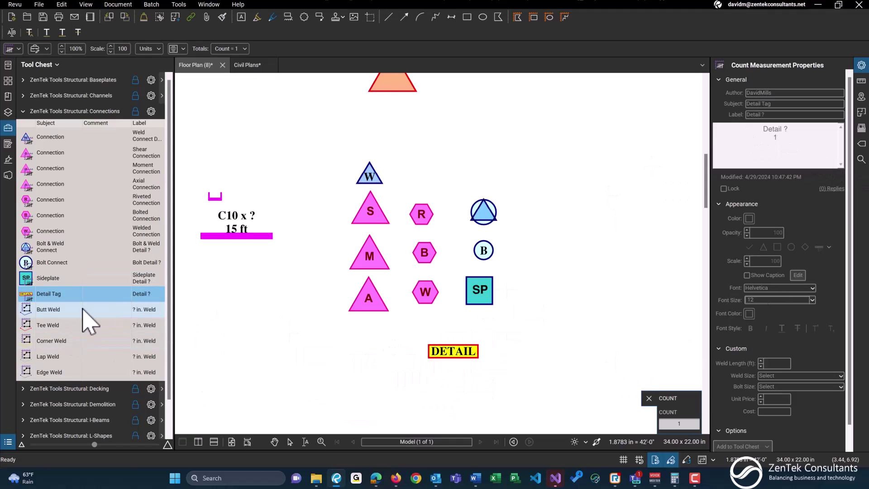
left_click(48, 309)
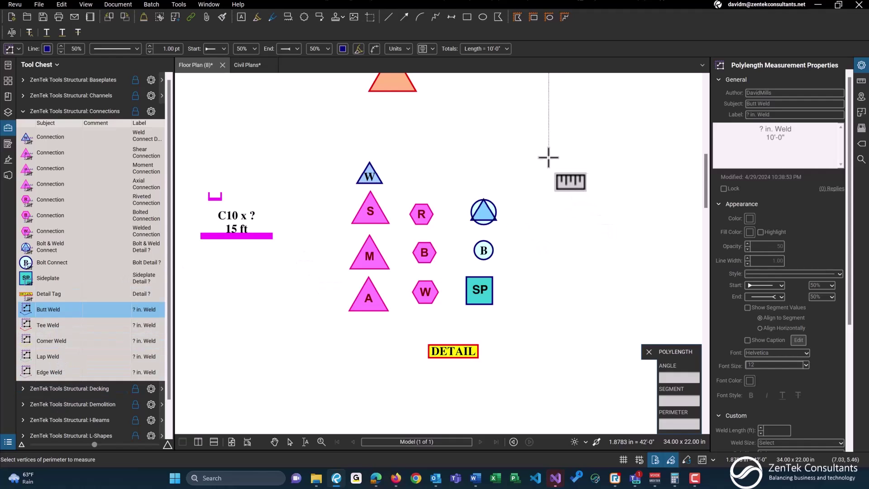
Step: Draw a 24'-11" Butt Weld line, then a red Tee Weld and a yellow Corner Weld line
left_click(496, 135)
double_click(612, 136)
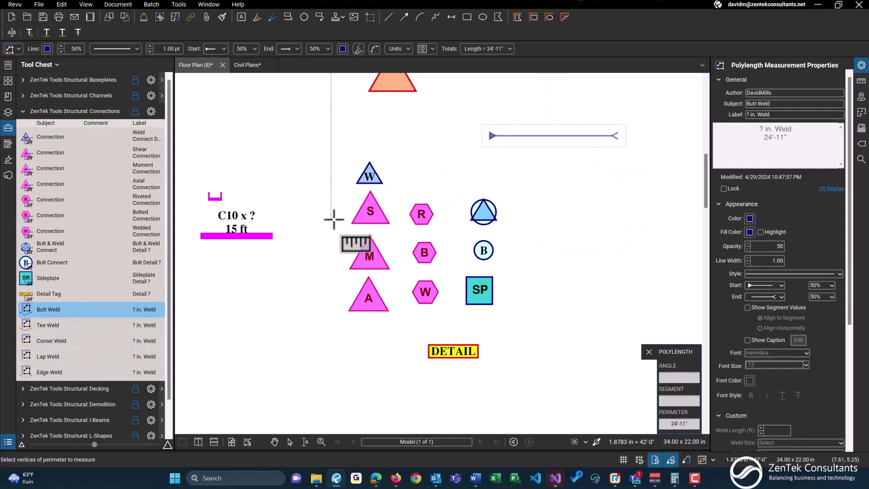
scroll(494, 156, "up", 1)
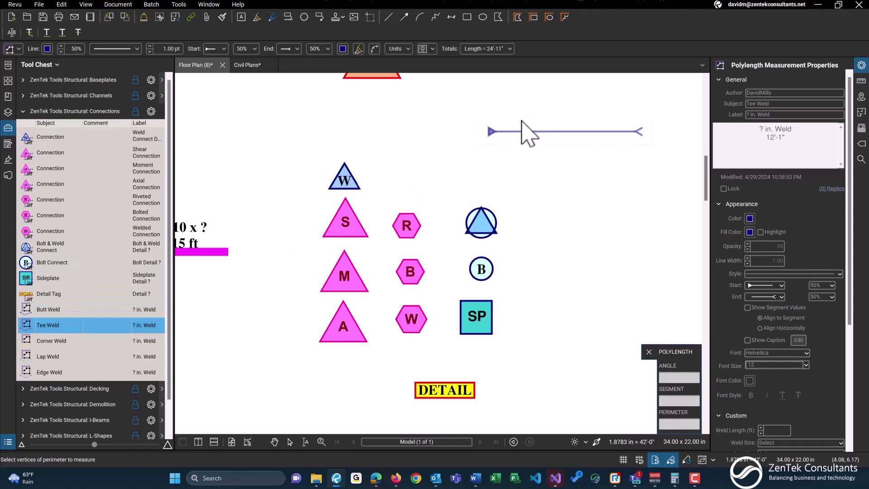
left_click_drag(524, 132, 419, 169)
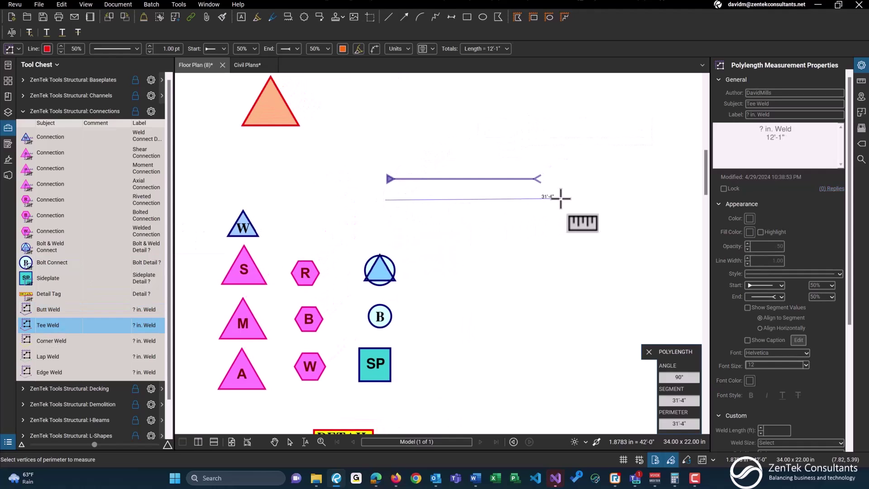
key("Return")
left_click(45, 342)
left_click(401, 222)
double_click(565, 223)
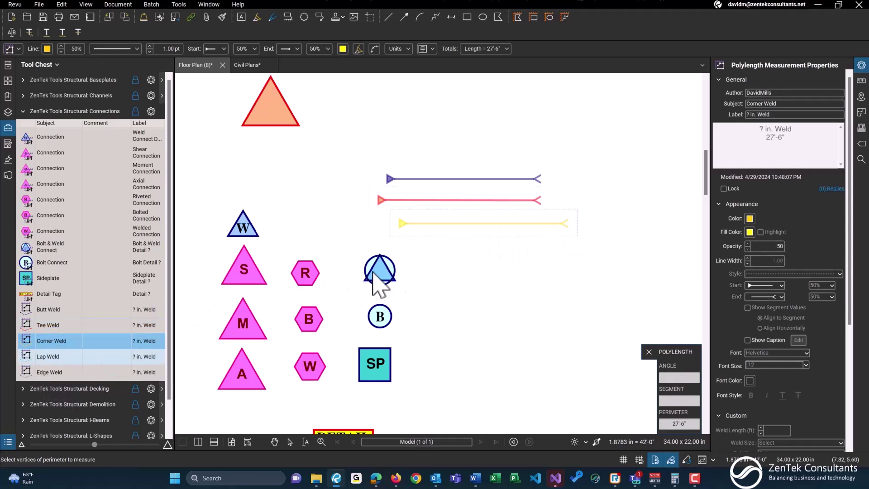
Step: Add a green dashed 16'-0" Lap Weld line and a purple dashed 17'-4" Edge Weld line
left_click(50, 357)
left_click(445, 243)
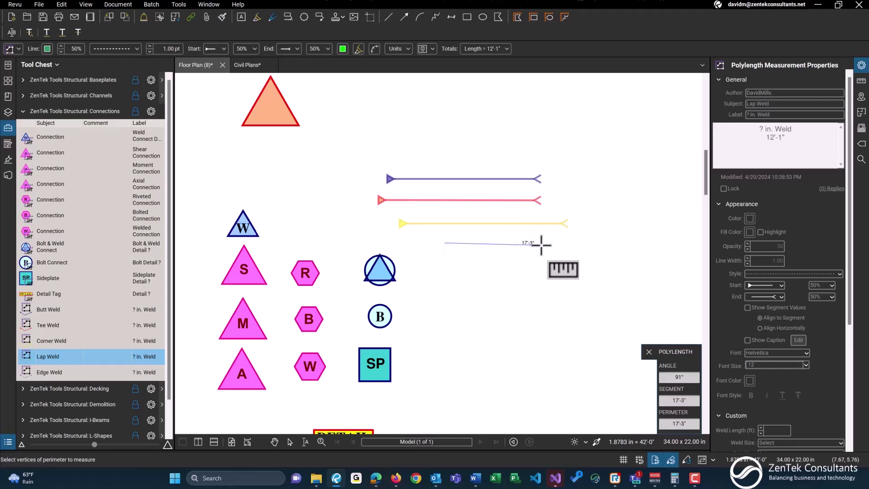
double_click(538, 243)
scroll(501, 216, "up", 3)
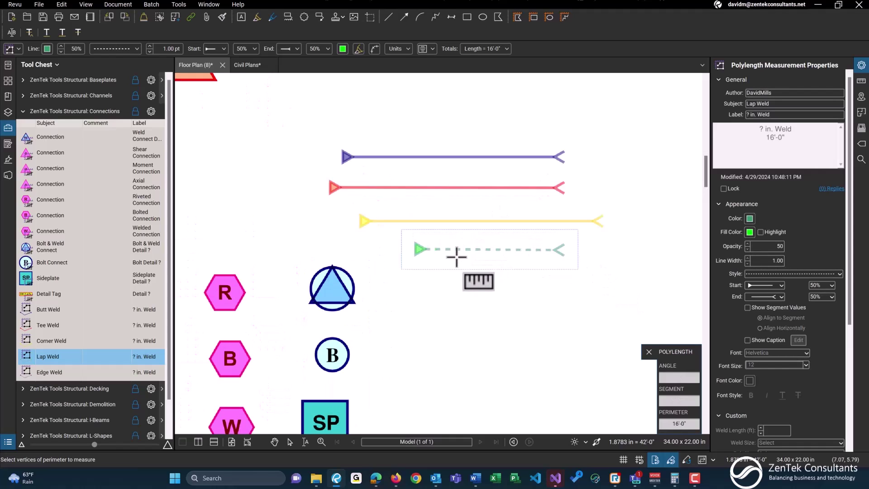
left_click(51, 372)
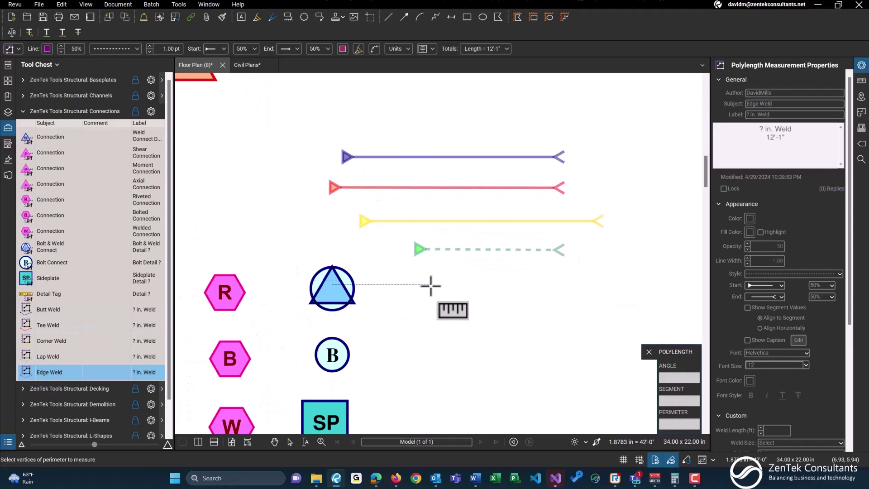
left_click(418, 297)
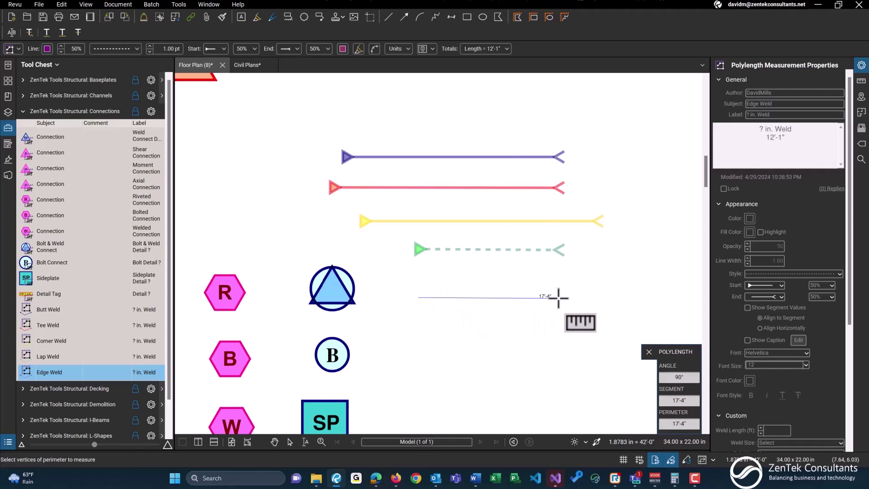
double_click(560, 298)
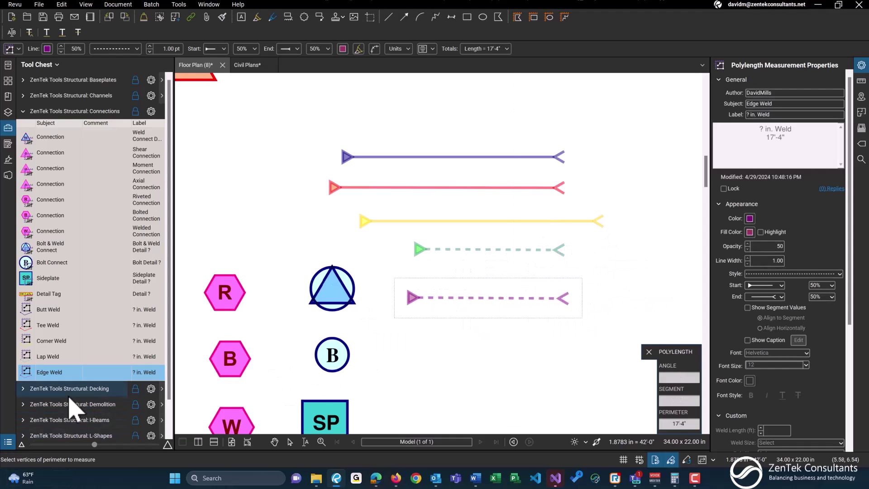
left_click(62, 111)
Step: Measure a rectangular 12 Gauge Floor Plate area of 399 sf
left_click(61, 127)
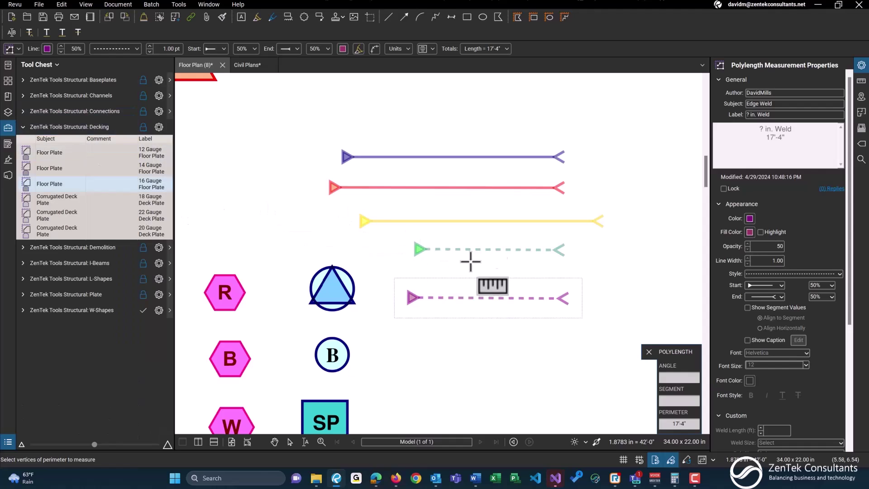
scroll(496, 258, "down", 1)
scroll(469, 209, "down", 2)
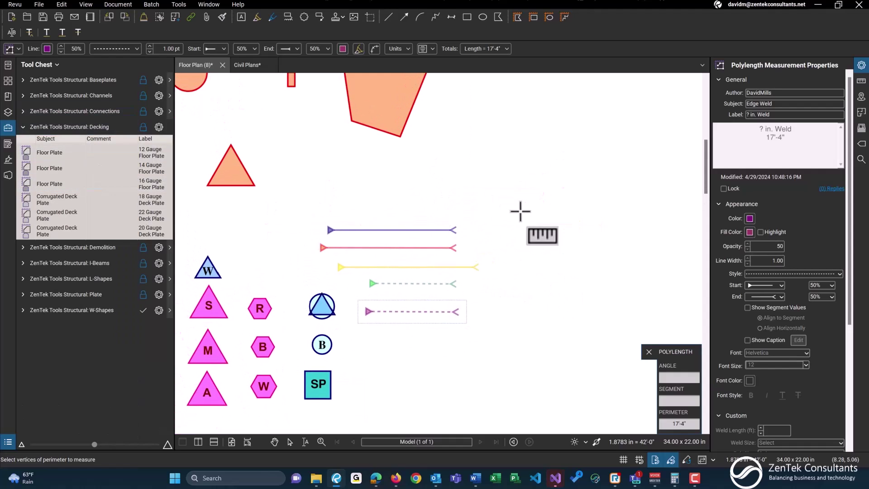
left_click_drag(475, 186, 349, 223)
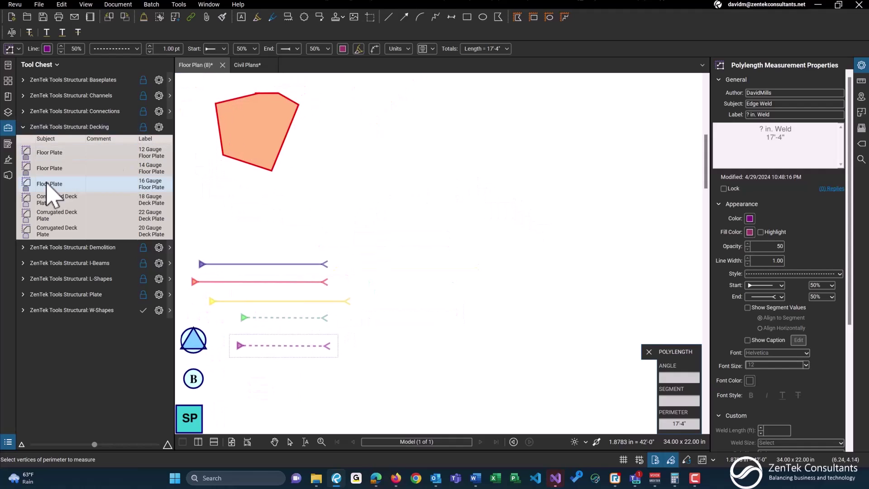
left_click(43, 152)
left_click_drag(369, 107, 469, 194)
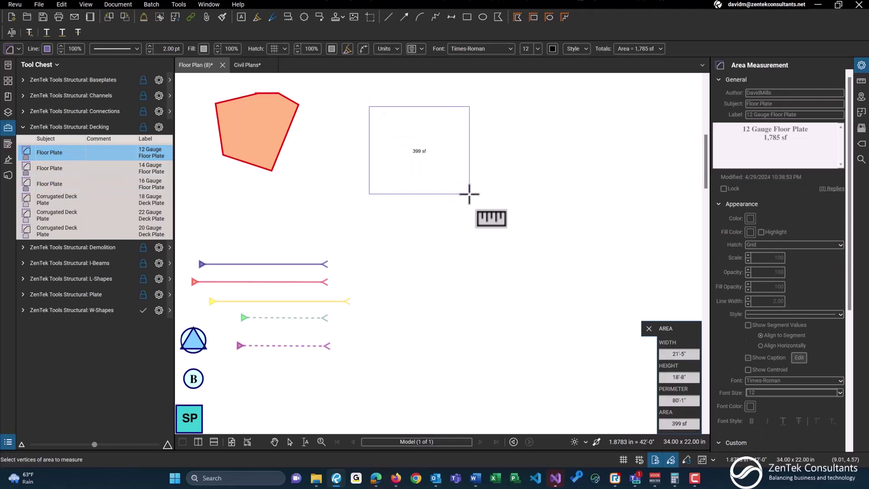
left_click(469, 193)
Step: Measure a pentagonal 14 Gauge Floor Plate area of 788 sf
left_click(96, 169)
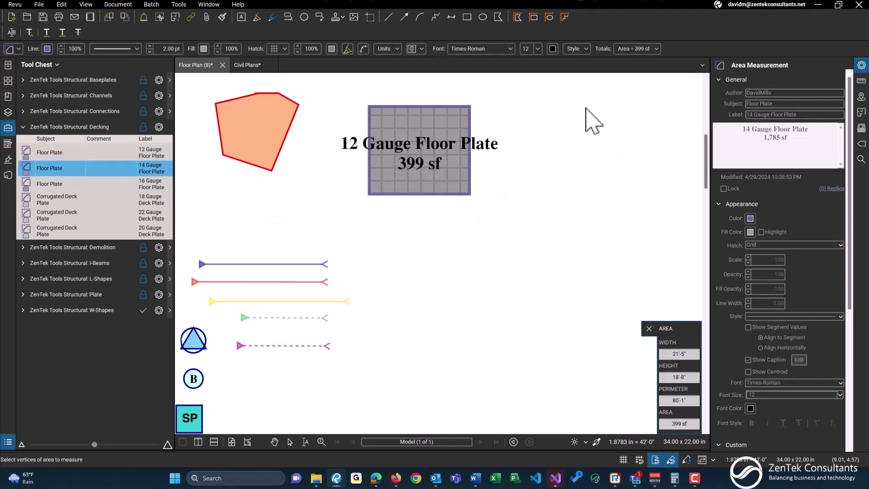
left_click(540, 98)
left_click(634, 98)
left_click(688, 190)
left_click(597, 244)
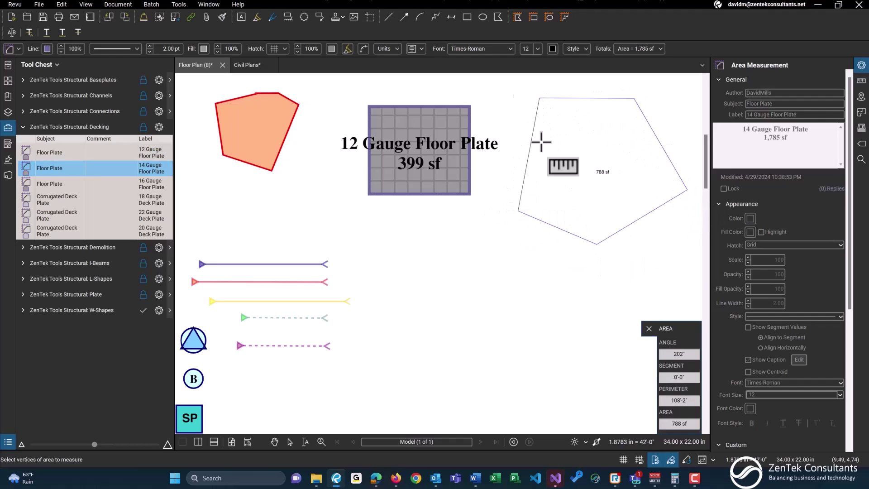
left_click(524, 96)
Step: Measure a four-sided 795 sf floor plate area and relabel it '18 Gauge Floor Plate'
left_click_drag(466, 155, 369, 189)
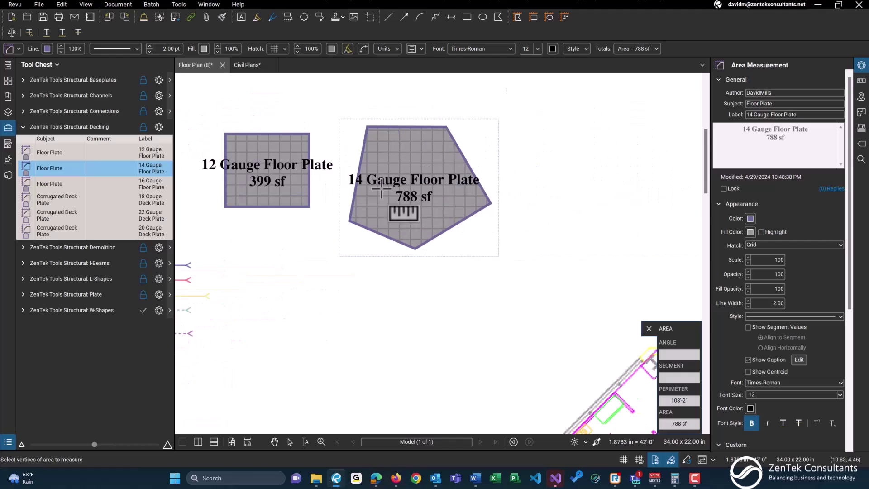
left_click(56, 185)
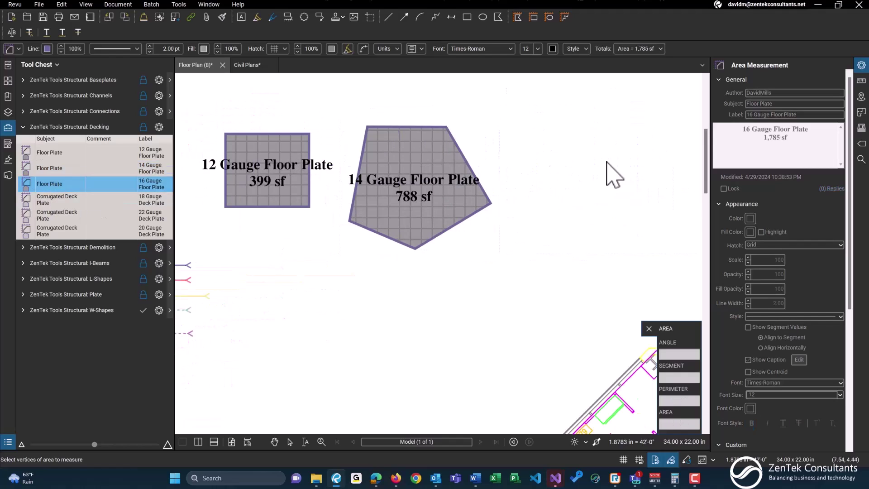
left_click(562, 122)
left_click(665, 105)
left_click(657, 199)
double_click(513, 216)
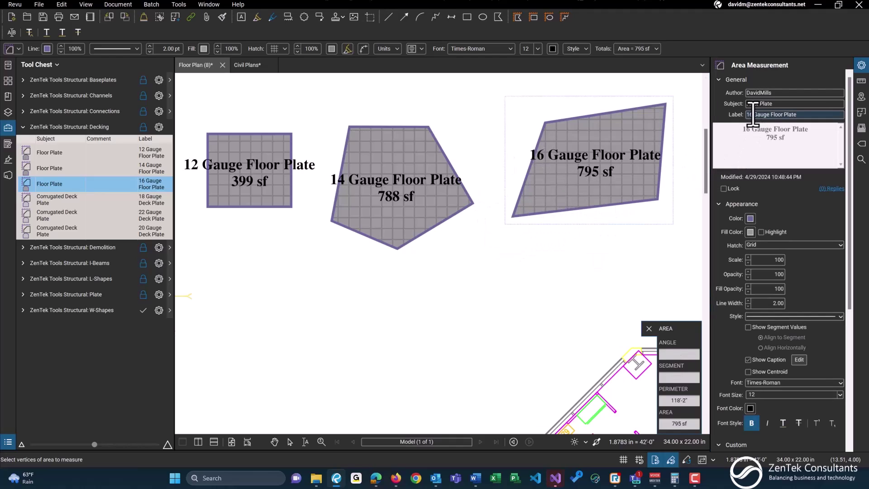
key("BackSpace")
key("BackSpace")
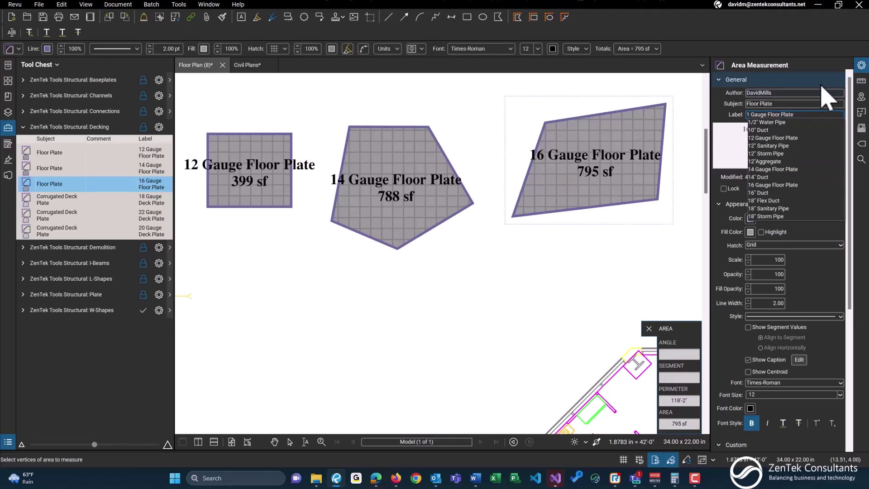
type("8")
key("Return")
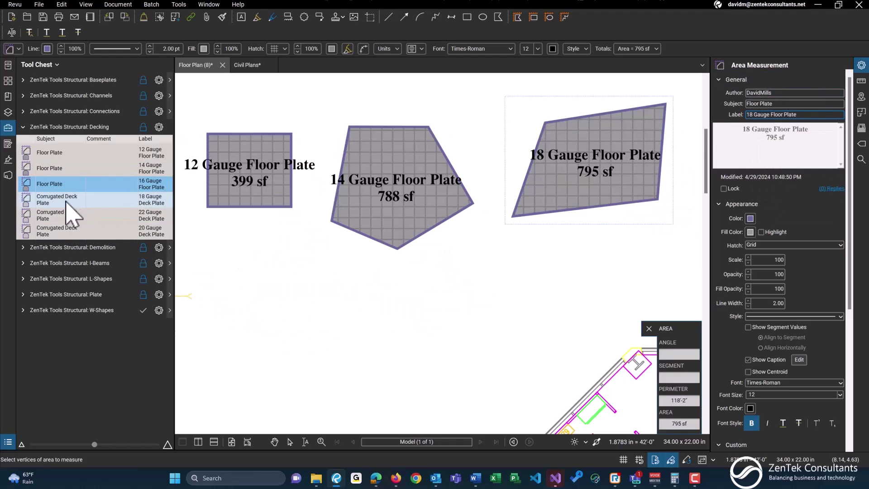
scroll(427, 307, "down", 3)
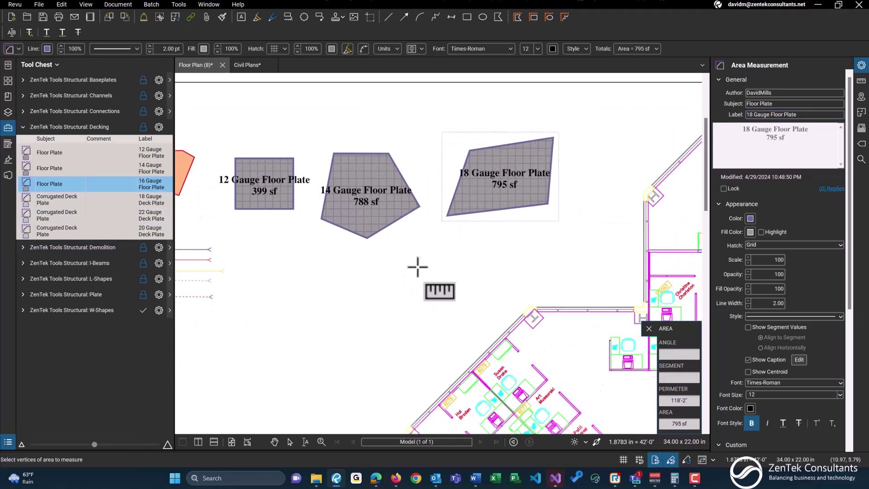
Step: Draw a 689 sf 18 Gauge Corrugated Deck Plate rectangle
left_click(42, 200)
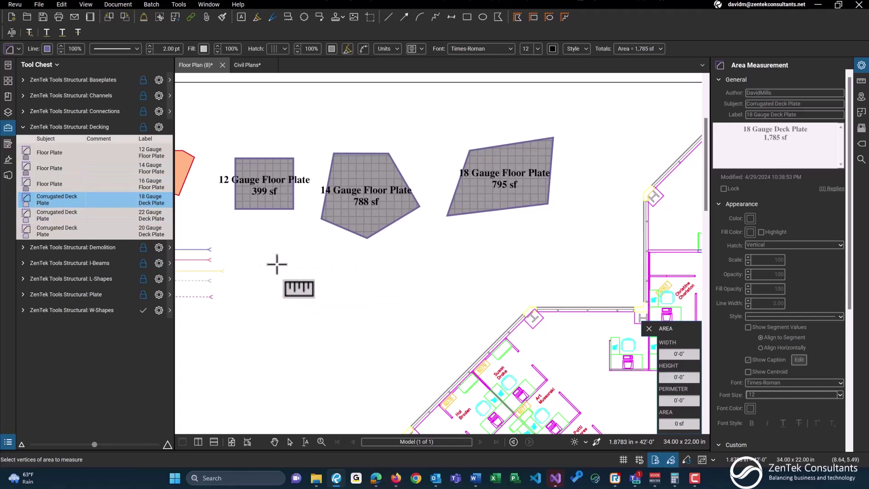
left_click(247, 256)
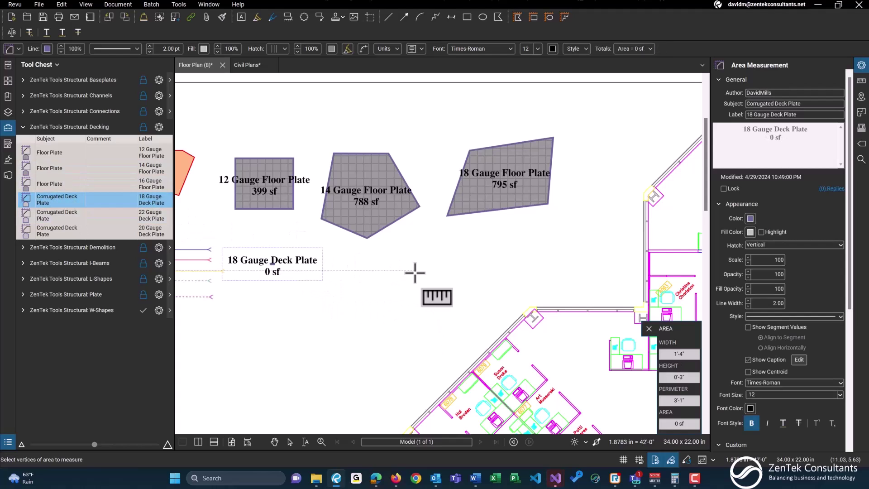
mouse_move(347, 270)
left_mouse_down()
mouse_move(448, 324)
mouse_move(439, 326)
left_mouse_up()
scroll(452, 299, "up", 1)
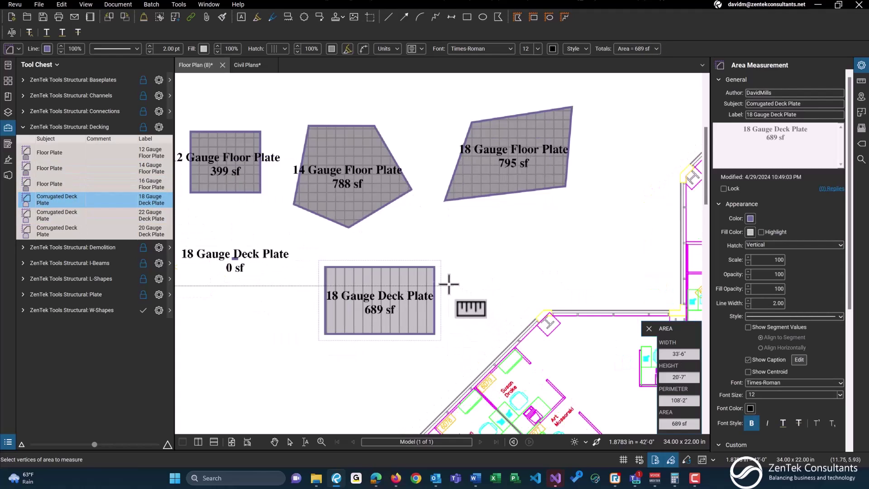
Step: Add 22 Gauge Deck Plate areas: a 487 sf rectangle and a 1,096 sf triangle
left_click(89, 214)
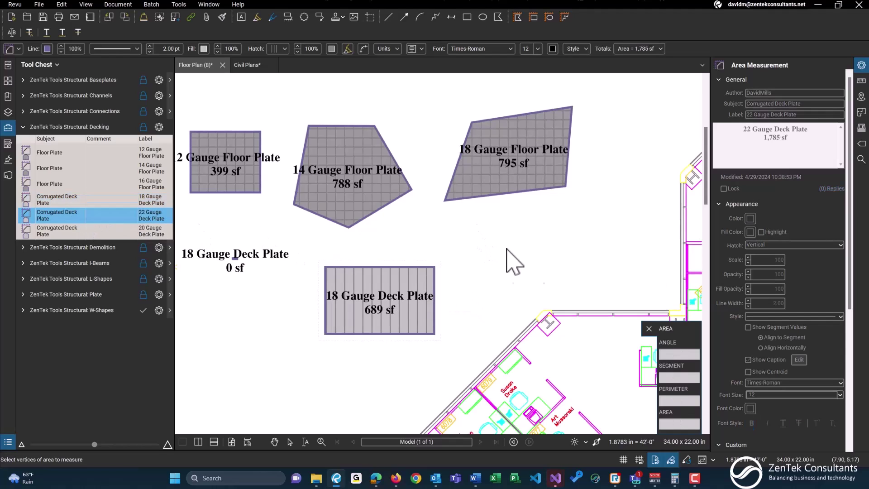
left_click_drag(503, 253, 635, 292)
scroll(516, 313, "up", 1)
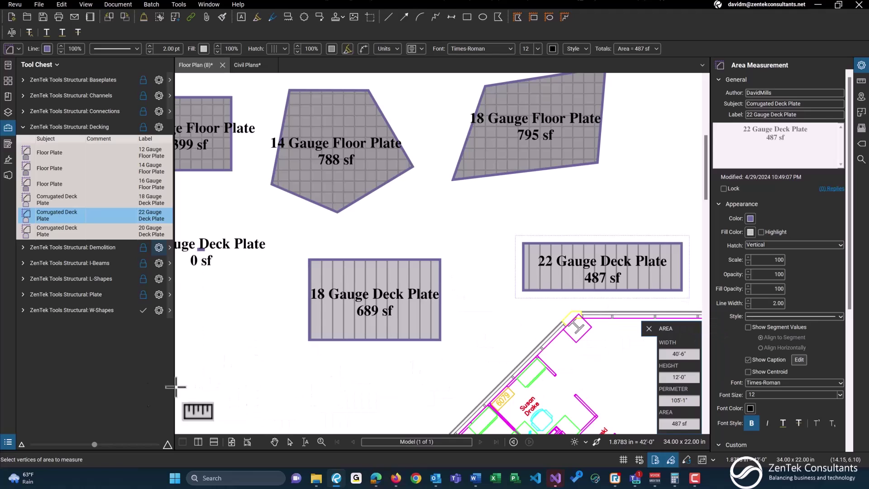
left_click(262, 378)
scroll(370, 385, "down", 4)
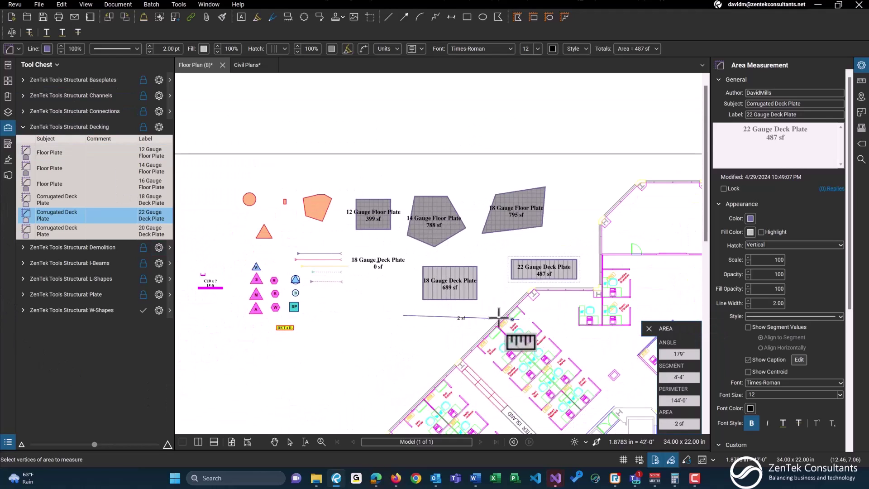
left_click(519, 320)
double_click(396, 372)
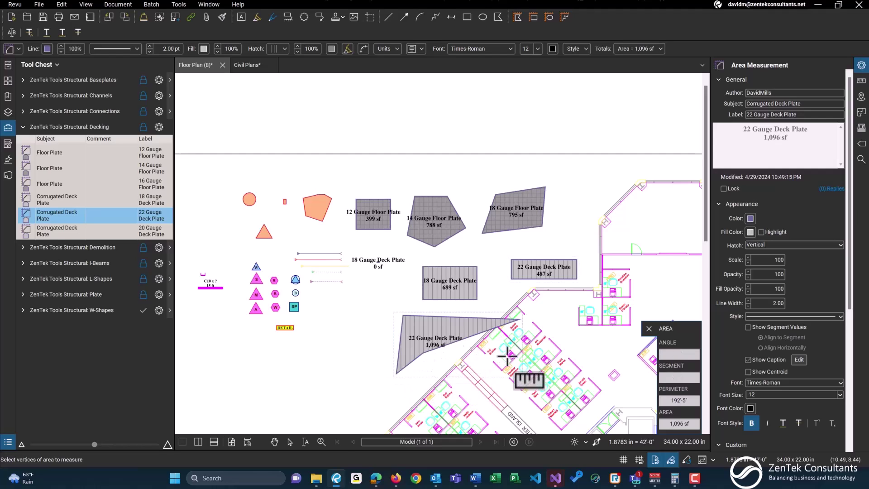
scroll(413, 374, "up", 2)
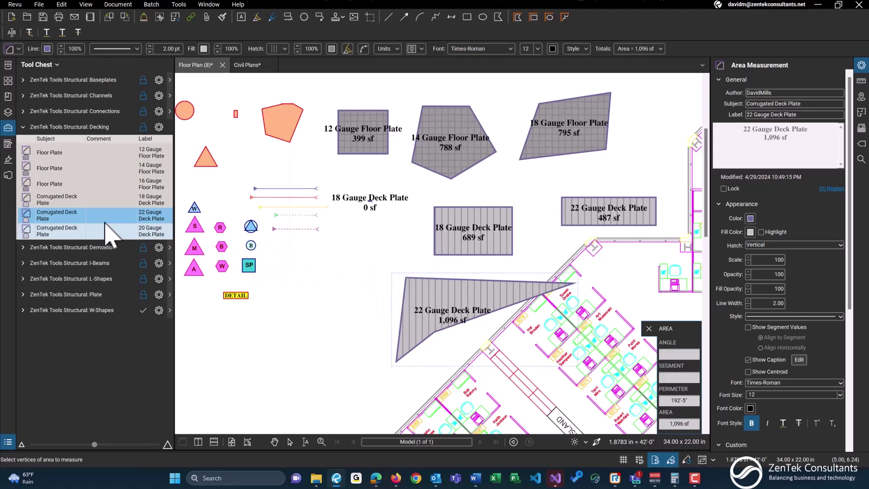
left_click(68, 128)
Step: Draw a 461 sf Demolition Area, a 32'-11" Demolition Line and an X Demolish Object mark
left_click(70, 143)
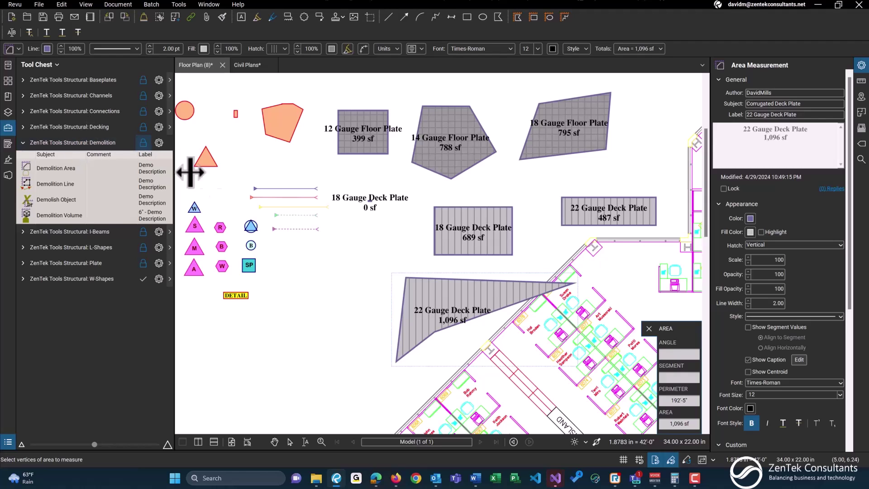
scroll(313, 296, "down", 3)
scroll(279, 211, "up", 2)
scroll(280, 210, "up", 1)
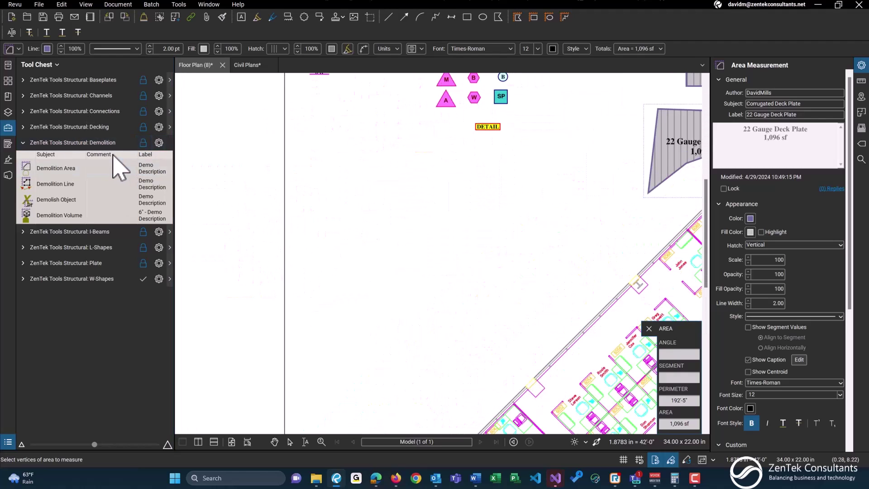
left_click(45, 170)
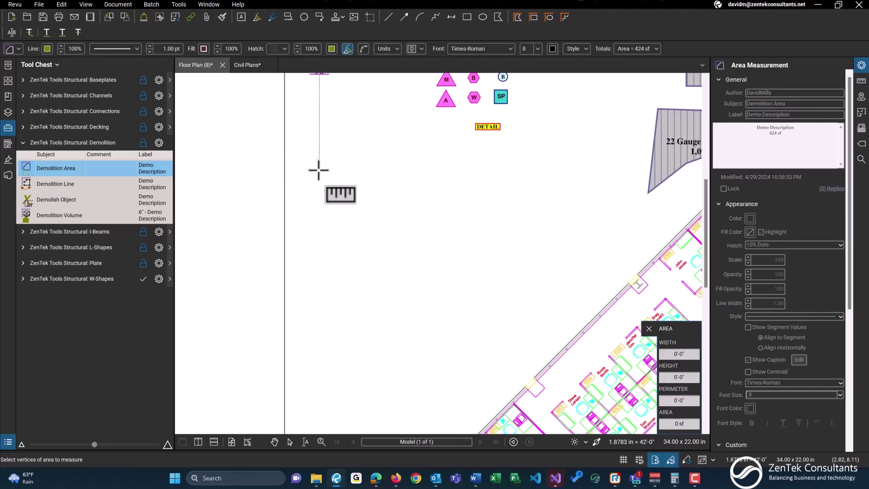
left_click_drag(319, 169, 380, 210)
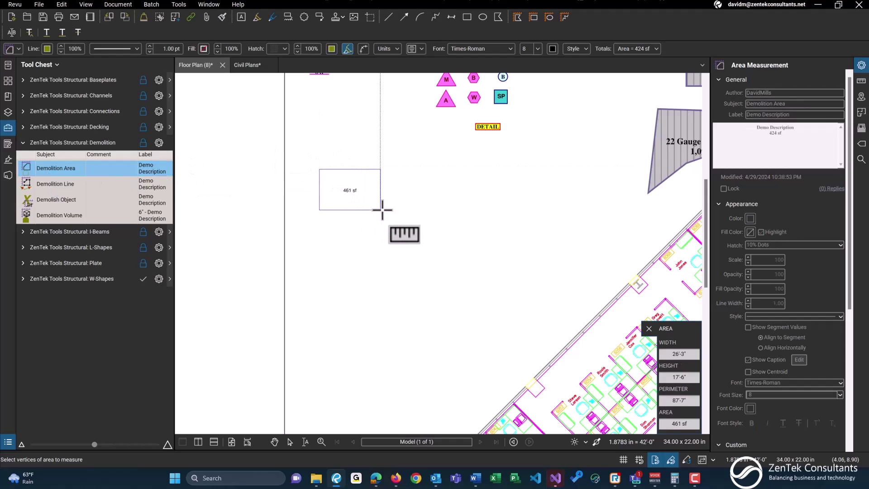
left_click(60, 185)
left_click(323, 226)
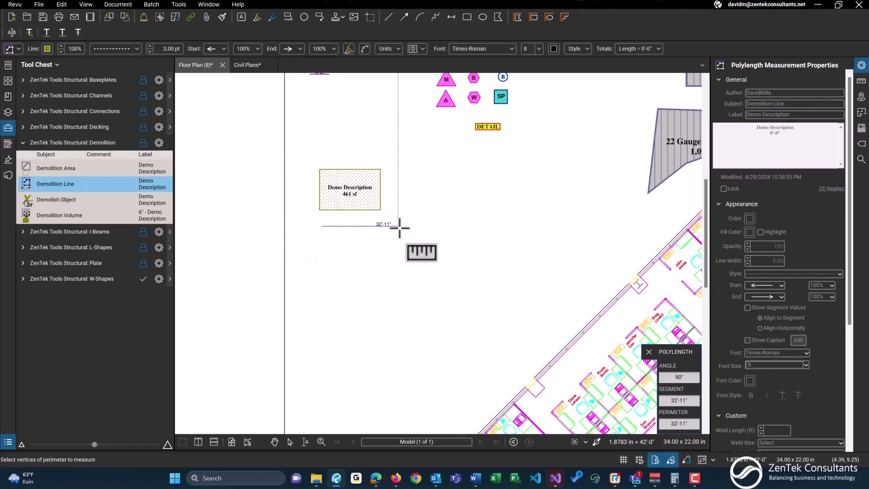
double_click(399, 226)
left_click(60, 200)
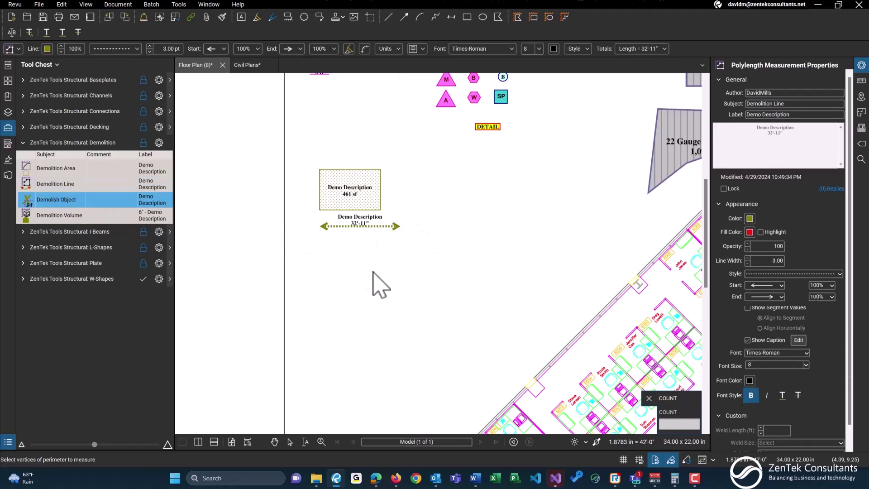
left_click(339, 253)
Step: Draw two Demolition Volume markups: a 121 cu ft rectangle and a 143 cu ft triangle
left_click(56, 216)
left_click_drag(380, 245, 421, 277)
scroll(412, 222, "up", 1)
left_click(449, 199)
left_click(527, 196)
double_click(515, 252)
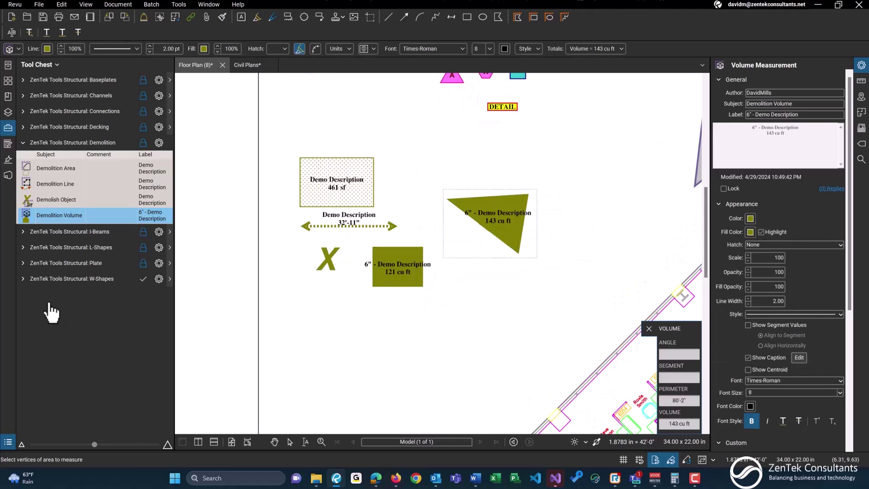
left_click(93, 143)
left_click(79, 159)
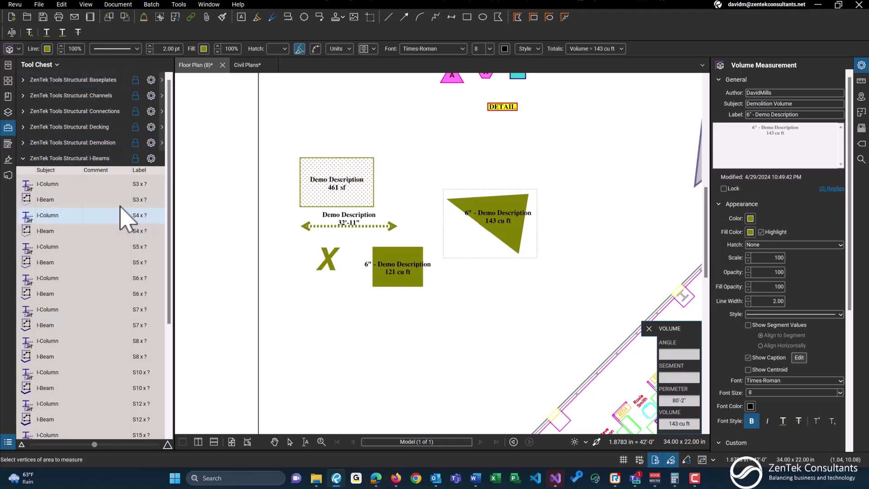
Step: Use the S6 I-Column count tool, then draw a 23'-3" S6 I-Beam length
scroll(117, 237, "down", 3)
scroll(117, 238, "up", 2)
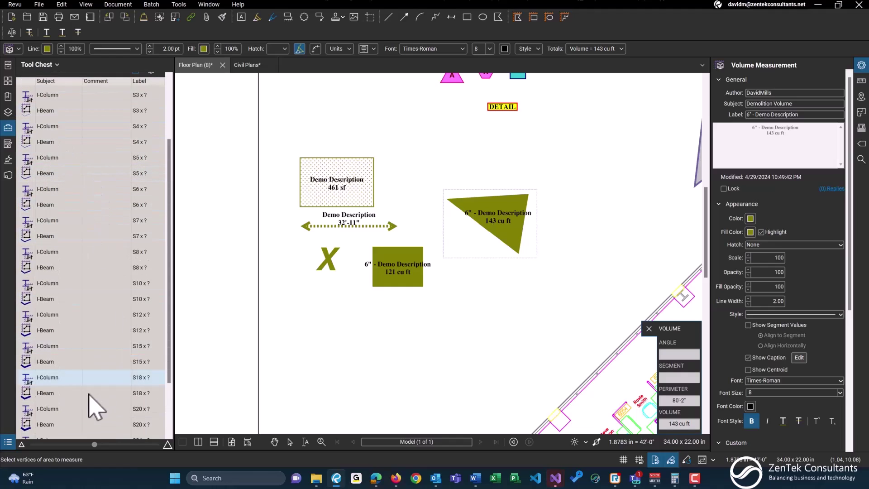
scroll(89, 416, "down", 1)
scroll(122, 317, "up", 1)
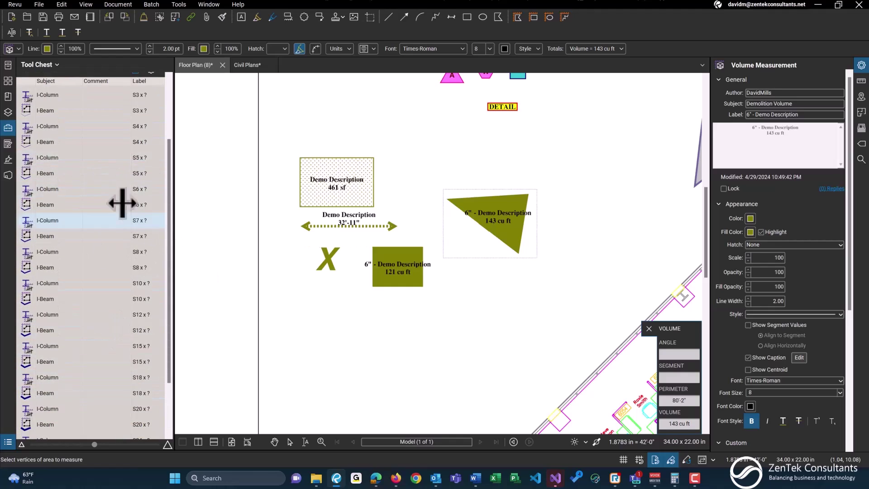
scroll(117, 190, "down", 3)
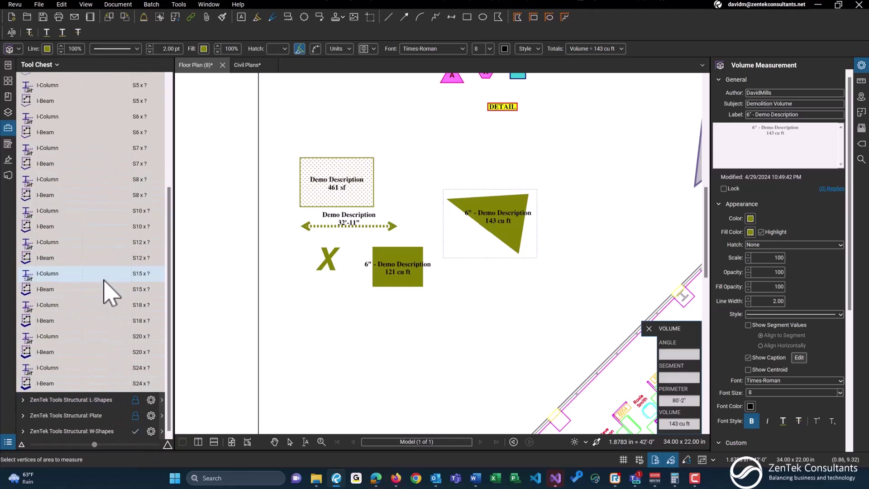
scroll(59, 204, "up", 3)
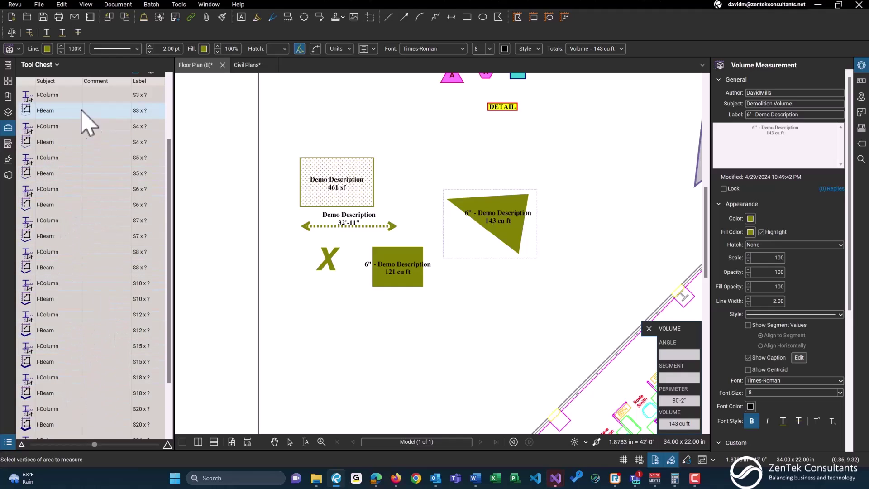
left_click(49, 190)
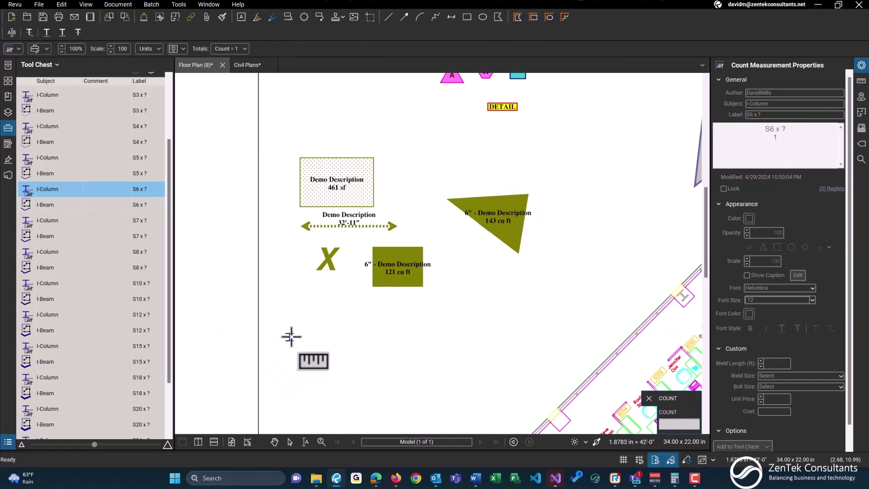
scroll(290, 320, "up", 1)
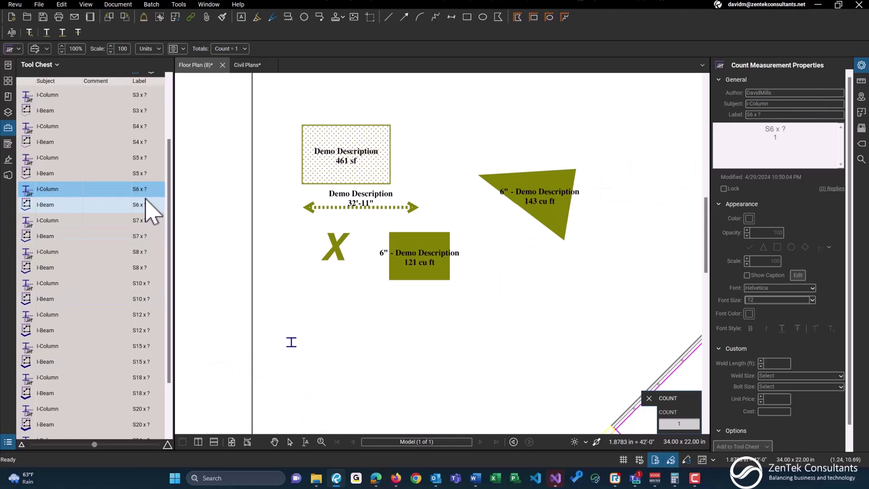
left_click(153, 209)
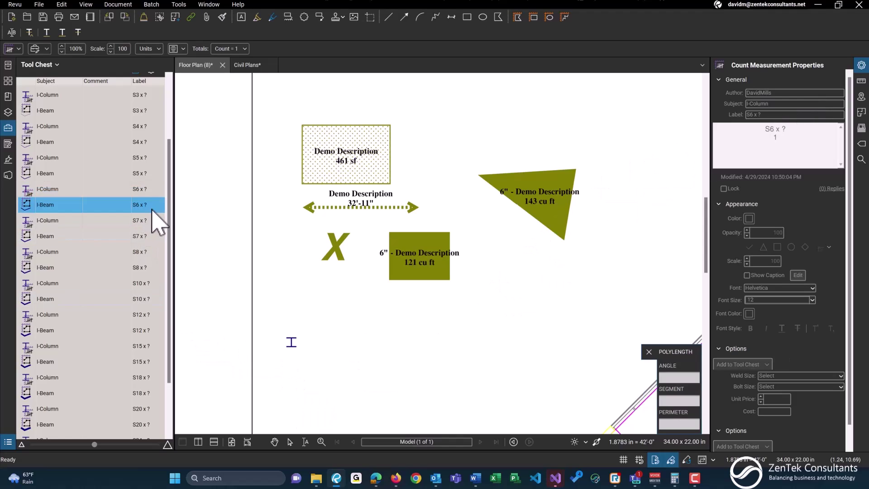
left_click(280, 372)
double_click(356, 372)
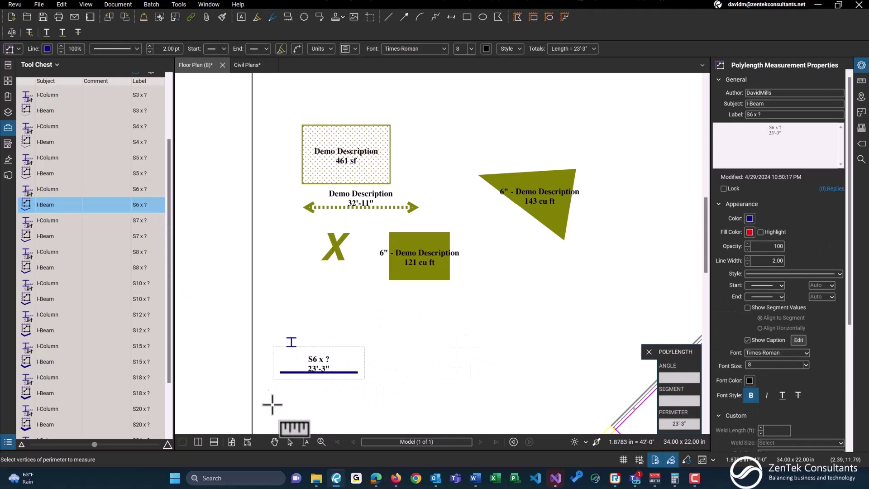
Step: Place an S18 I-Column marker and draw a 21'-9" S18 I-Beam length
left_click(59, 379)
left_click(449, 335)
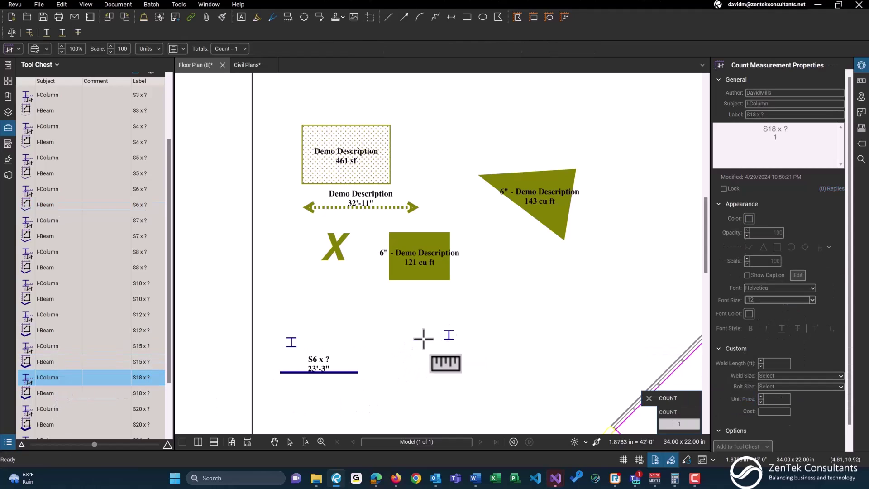
left_click(117, 393)
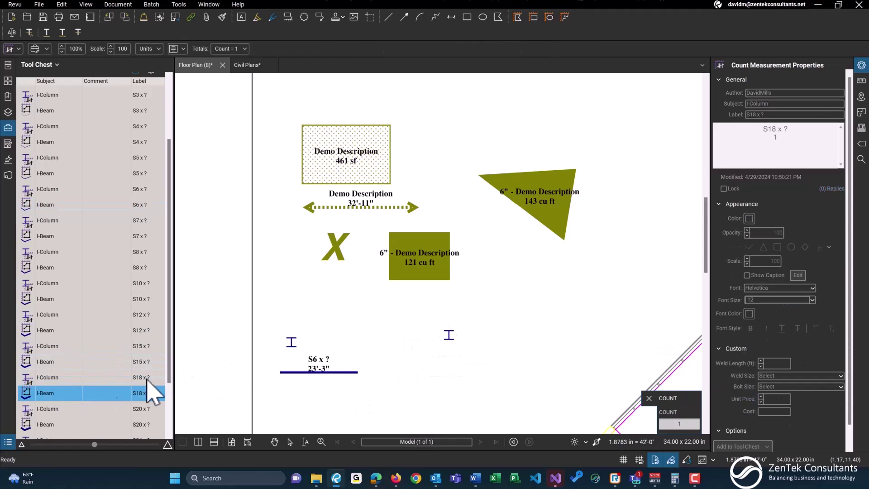
left_click(436, 364)
double_click(508, 365)
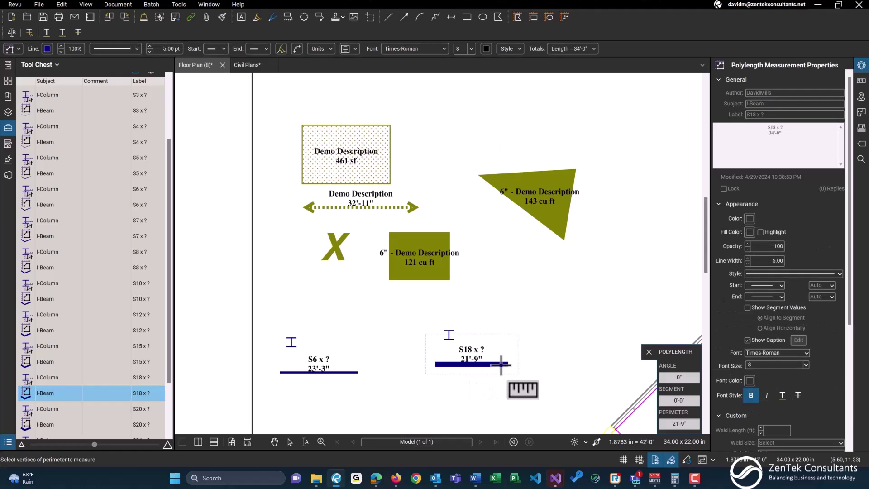
scroll(485, 308, "up", 1)
left_click_drag(485, 308, 501, 260)
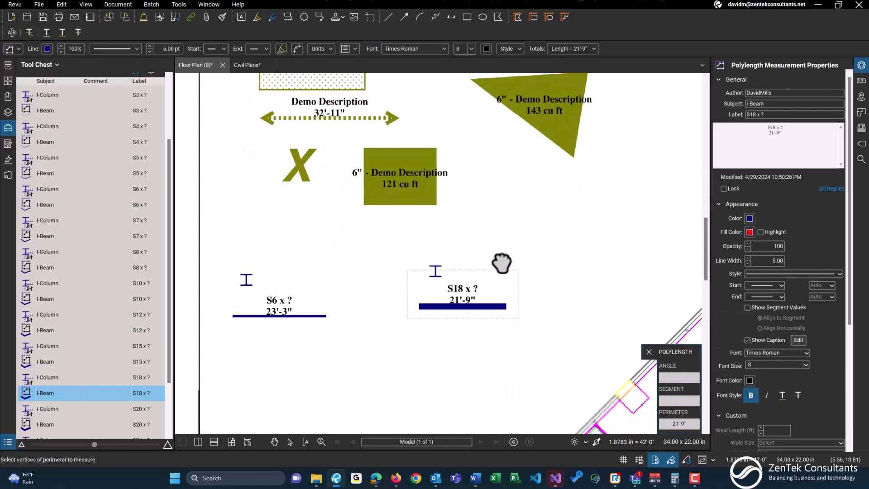
scroll(501, 260, "down", 1)
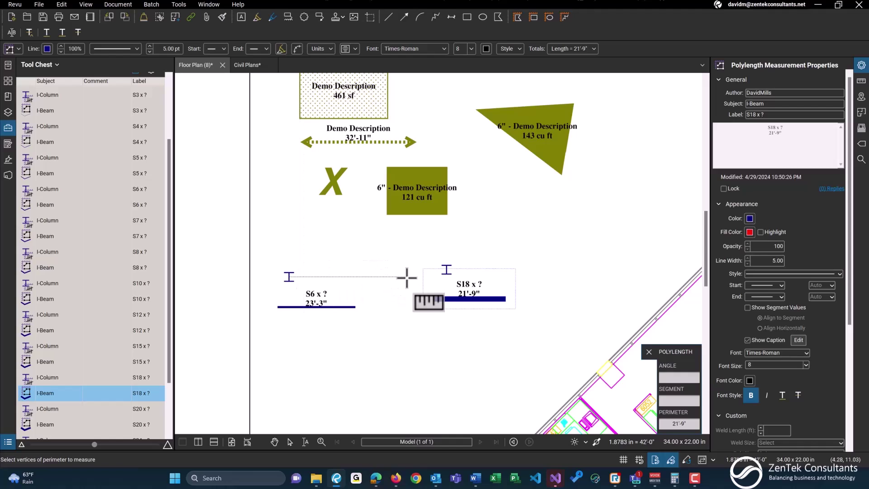
Step: From the L-Shapes tools, place an L5 x 3 L-Column count mark
scroll(70, 165, "up", 3)
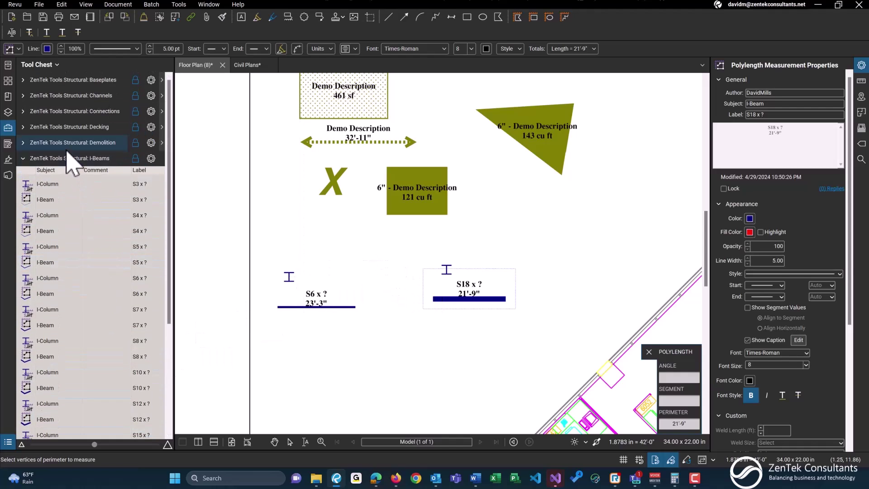
scroll(103, 285, "down", 2)
scroll(86, 190, "up", 5)
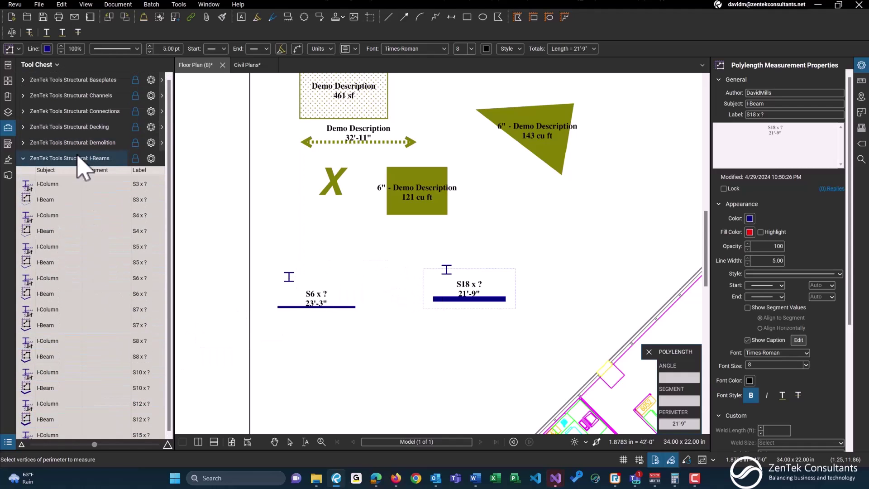
left_click(80, 158)
left_click(79, 174)
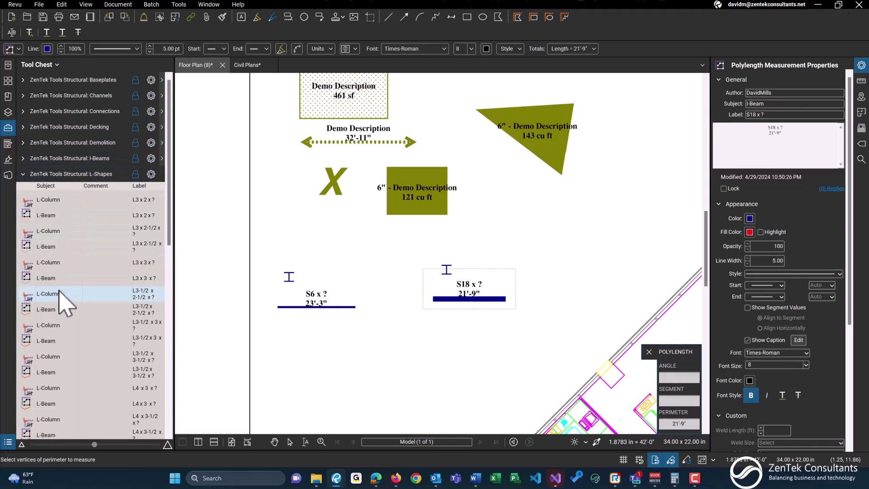
scroll(90, 371, "down", 5)
scroll(90, 321, "up", 2)
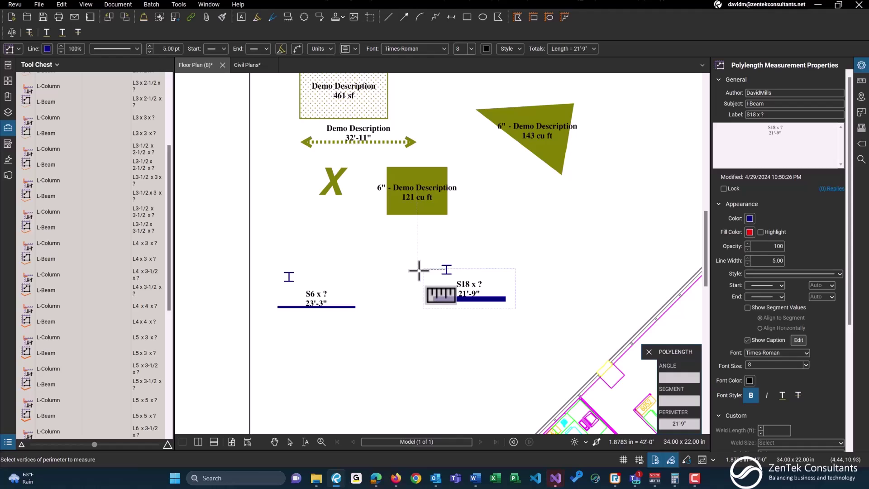
left_click(83, 353)
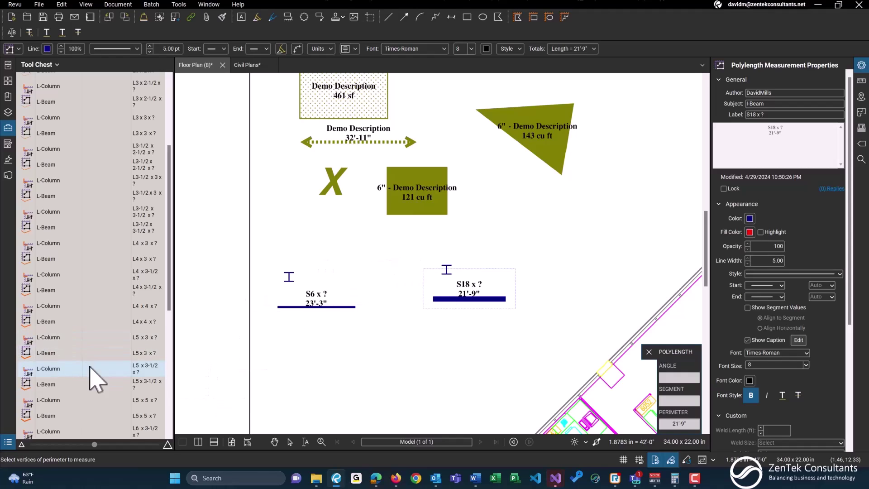
left_click(66, 341)
left_click(290, 349)
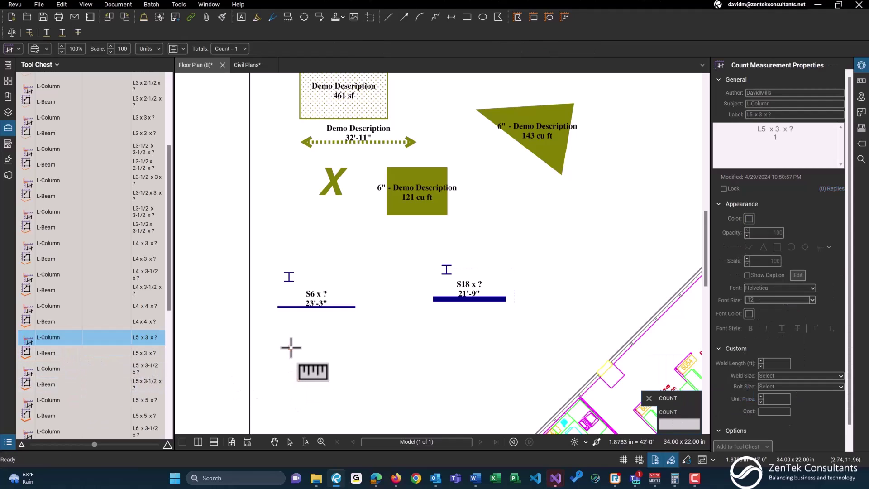
Step: Draw a 9 ft L5 x 3 L-Beam run
scroll(272, 375, "up", 1)
scroll(290, 362, "up", 5)
left_click(307, 353)
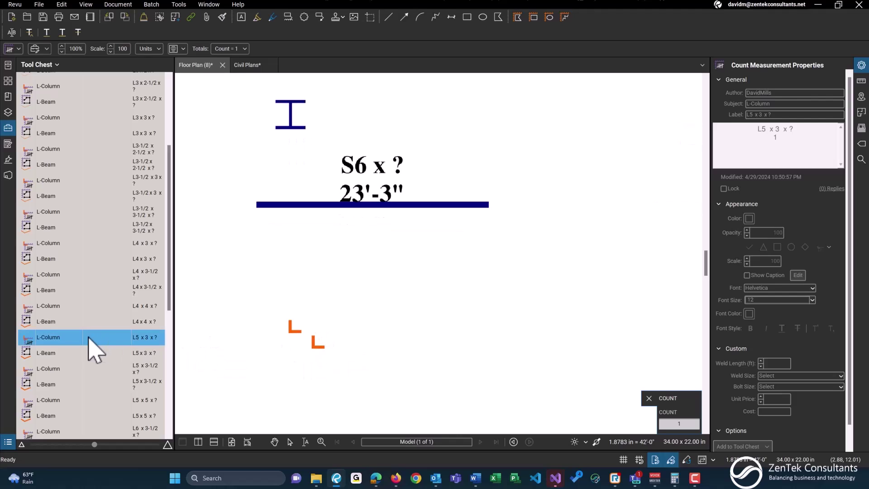
left_click(58, 351)
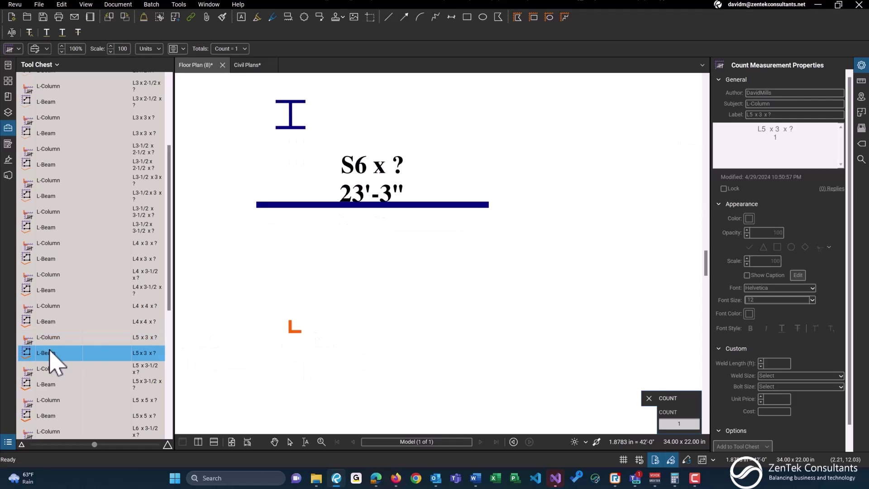
left_click(281, 355)
double_click(370, 355)
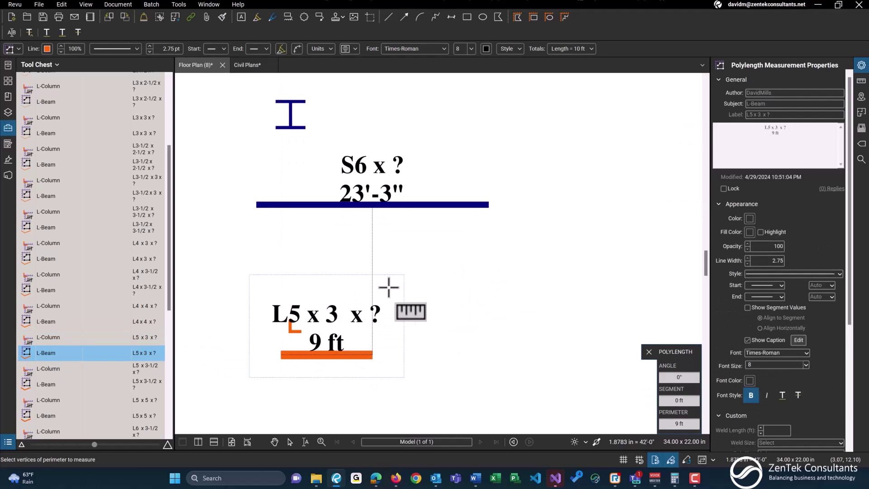
Step: Place an L9 x 4 L-Column count mark and draw an 18 ft L9 x 4 L-Beam run
scroll(453, 267, "down", 3)
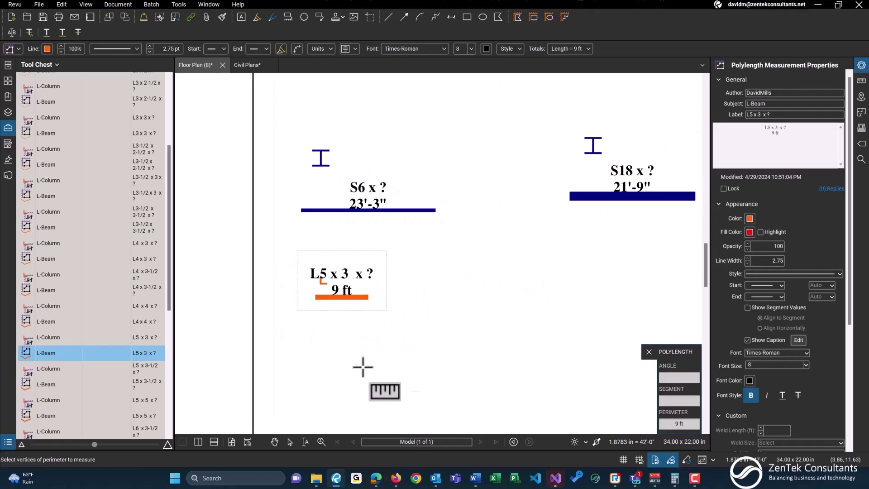
scroll(68, 398, "down", 6)
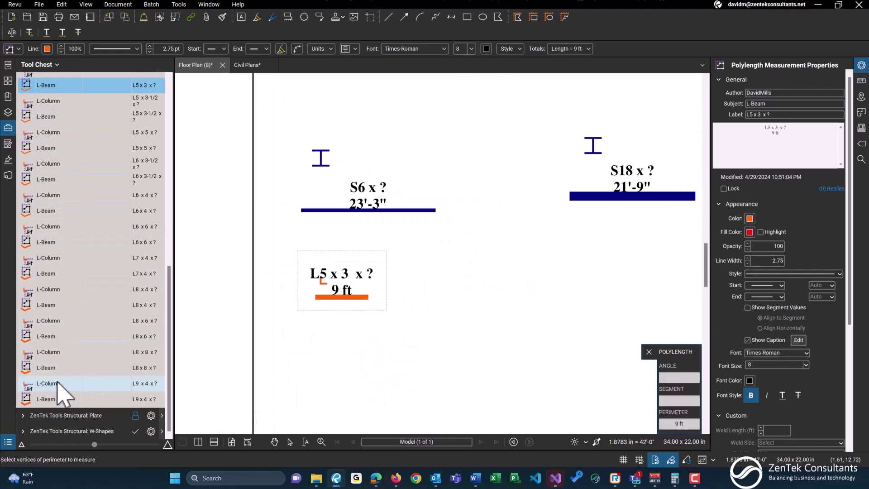
left_click(55, 384)
left_click(587, 299)
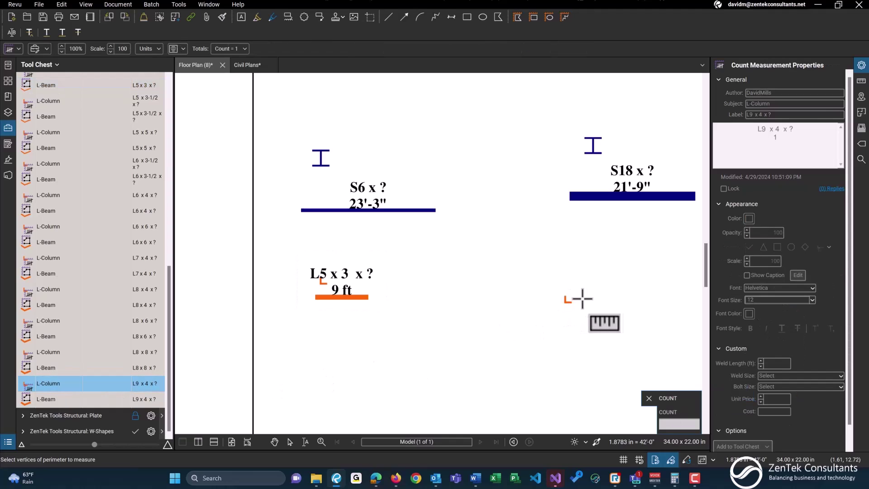
left_click(75, 398)
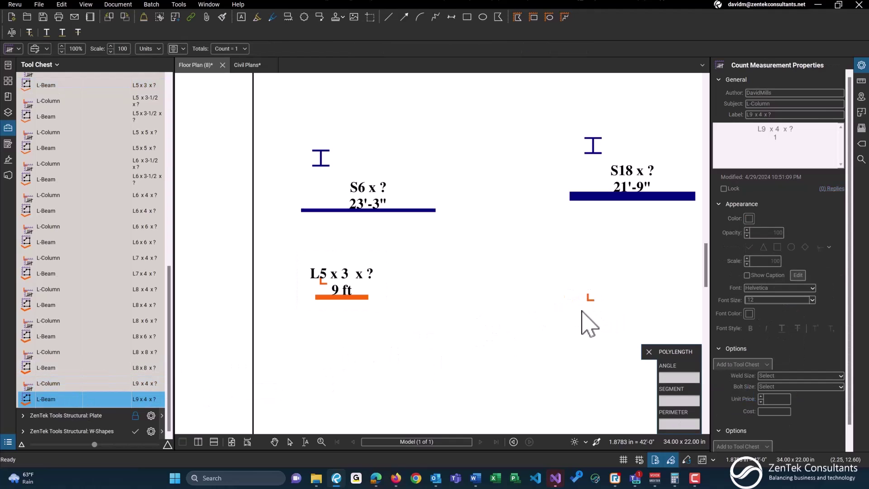
left_click(556, 325)
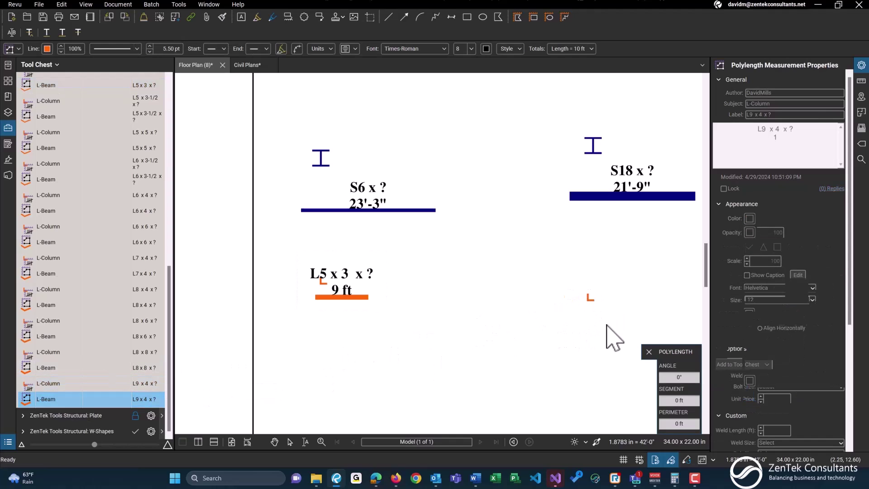
double_click(661, 325)
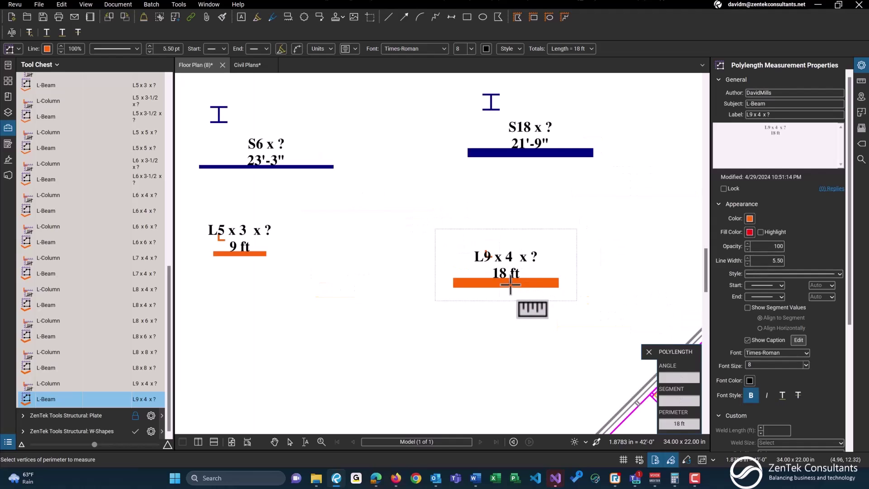
Step: Move the 18 ft L9 x 4 beam markup lower and to the left
key("Escape")
left_click(454, 317)
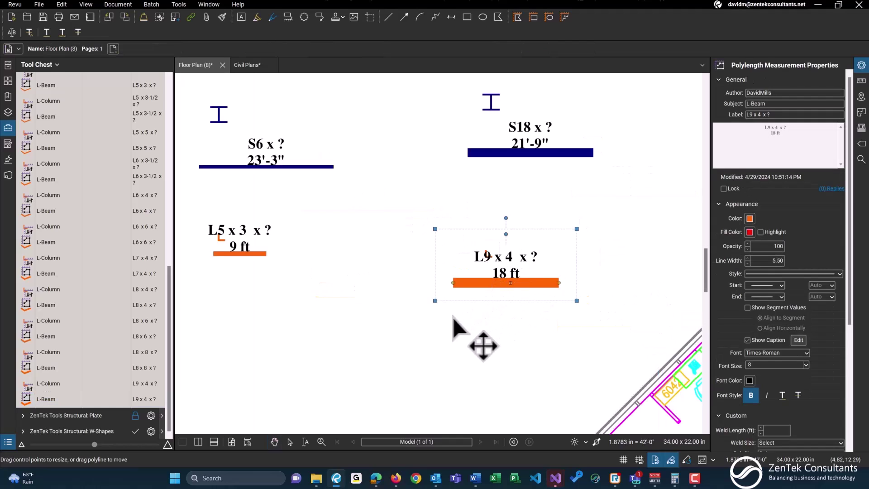
mouse_move(454, 317)
left_mouse_down()
mouse_move(524, 266)
mouse_move(408, 324)
left_mouse_up()
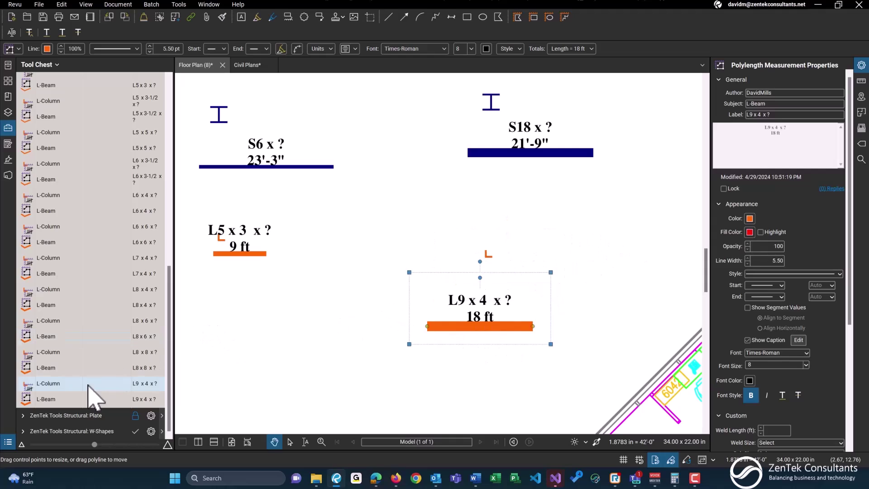
Step: Draw a 37 ft three-segment L9 x 4 L-Beam run
left_click(70, 393)
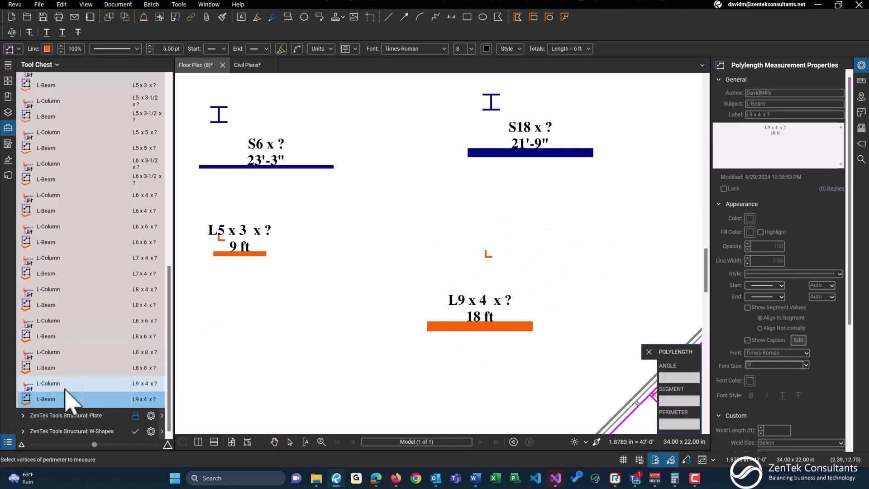
scroll(514, 210, "down", 2)
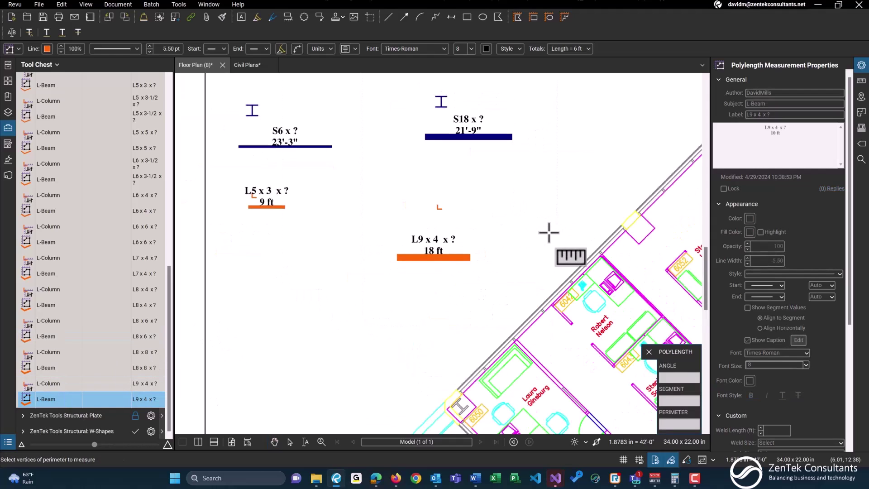
left_click(512, 195)
left_click(569, 174)
double_click(586, 206)
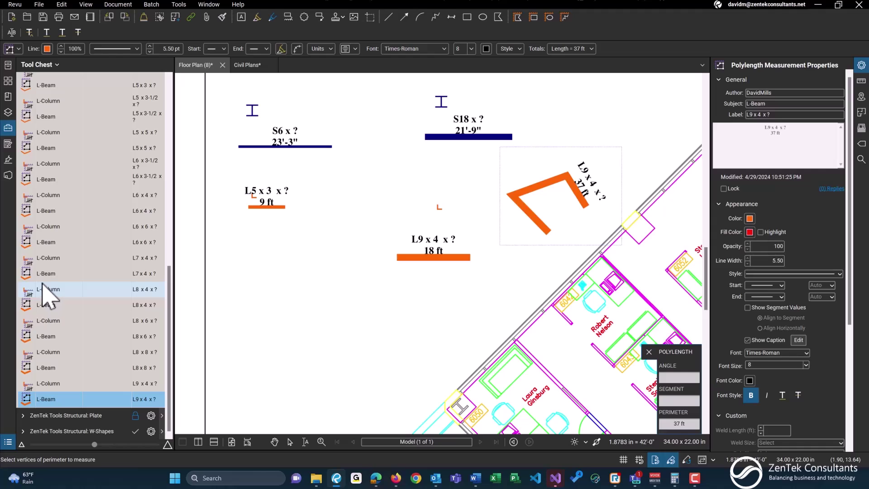
scroll(45, 289, "up", 10)
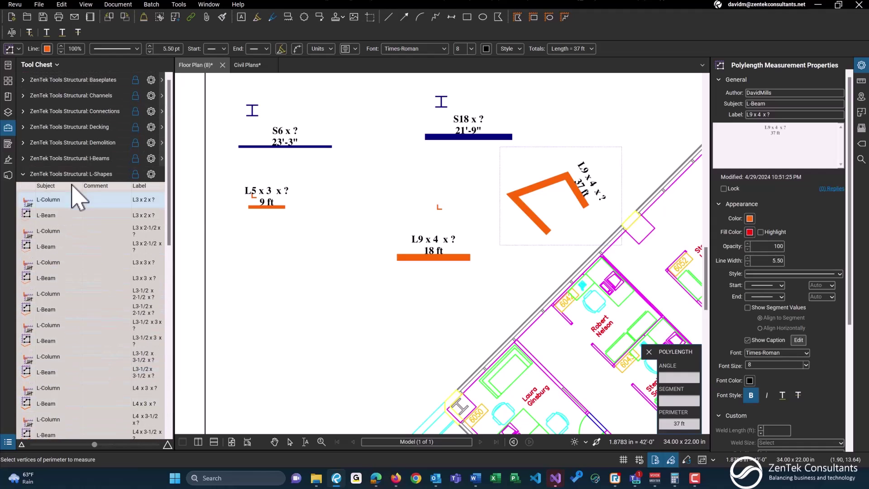
Step: Draw a 13'-4" run with the 3/8" Plate tool and label it 4" Wide
left_click(72, 175)
left_click(72, 189)
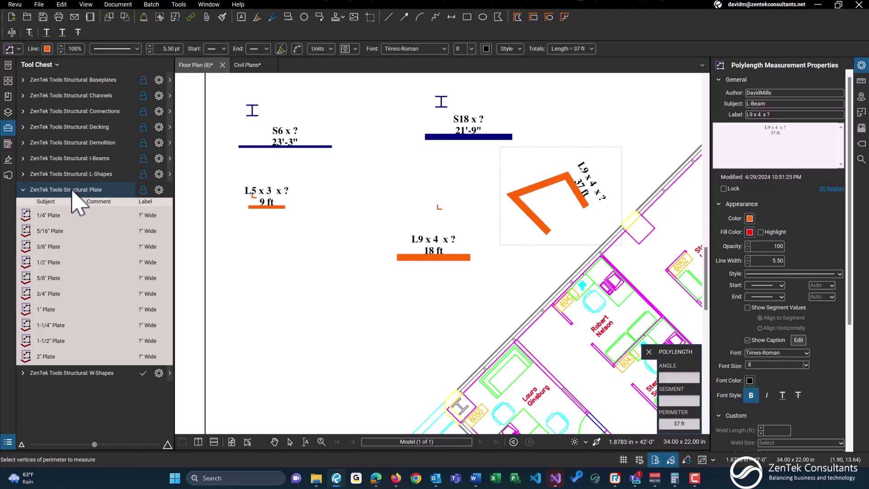
scroll(301, 292, "down", 2)
scroll(383, 190, "up", 2)
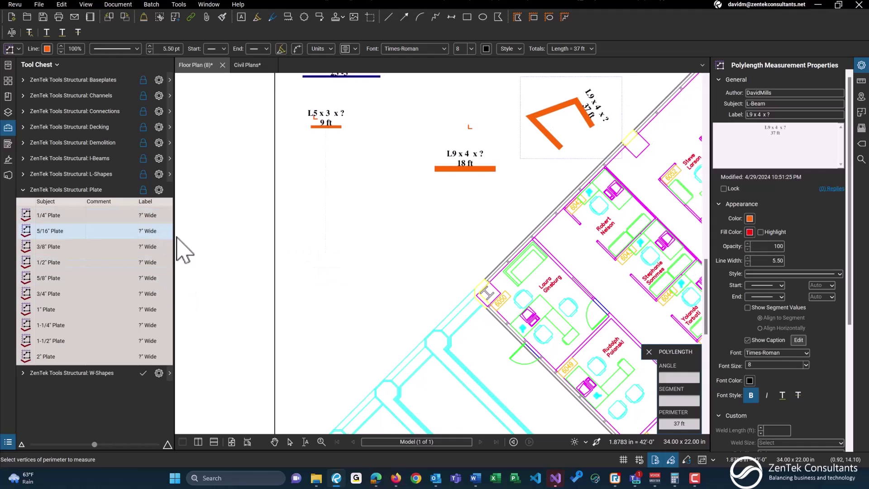
scroll(404, 263, "up", 2)
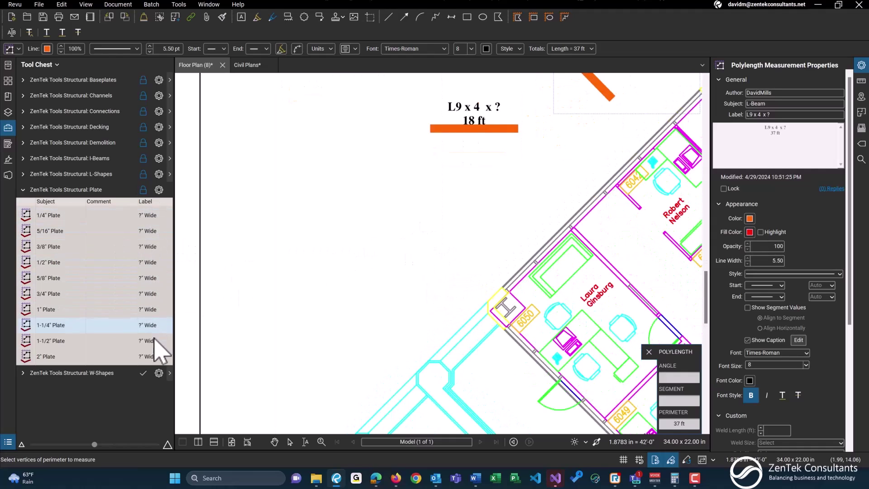
left_click(45, 253)
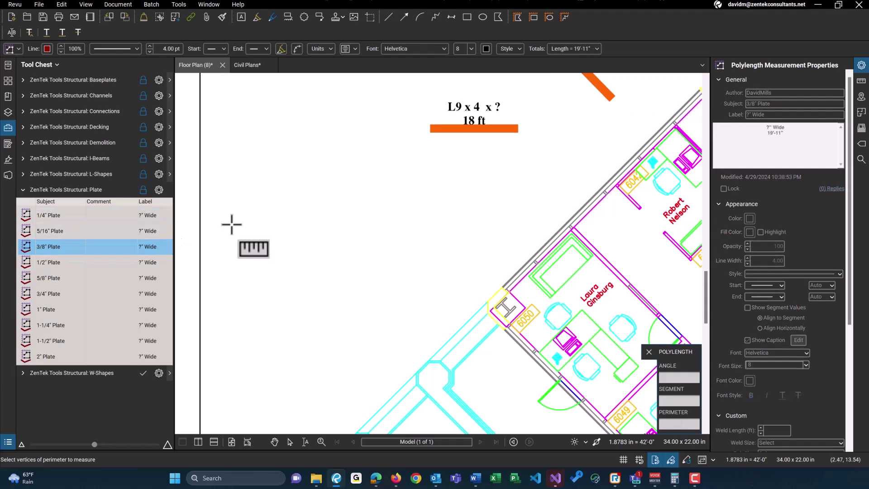
left_click(278, 221)
double_click(341, 219)
scroll(256, 180, "up", 3)
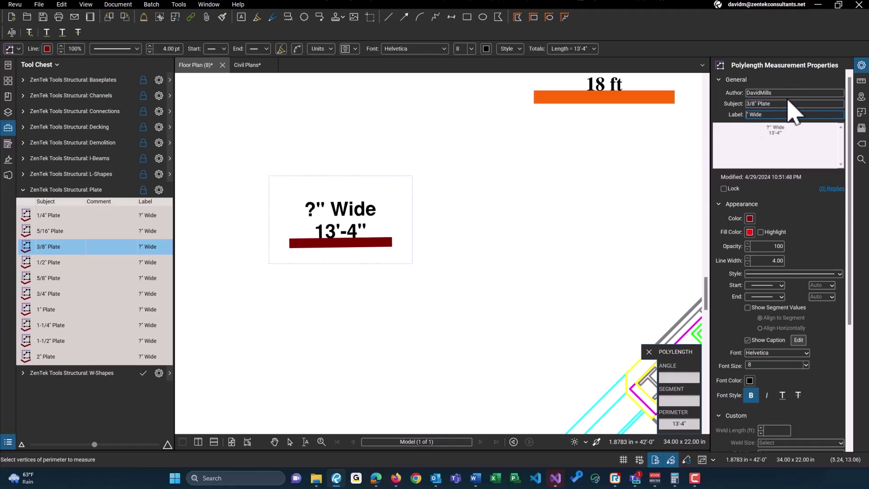
type("4")
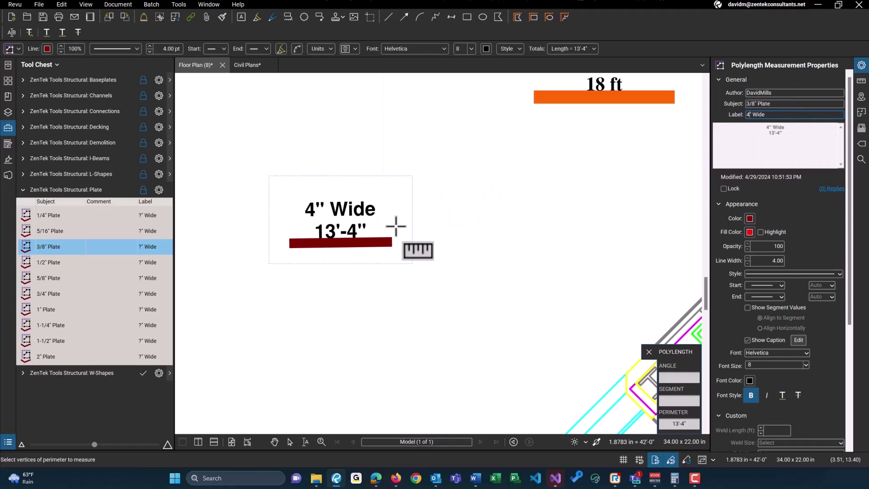
Step: Draw a 41'-4" run with the 2" Plate tool and label it 10" Wide
left_click(50, 357)
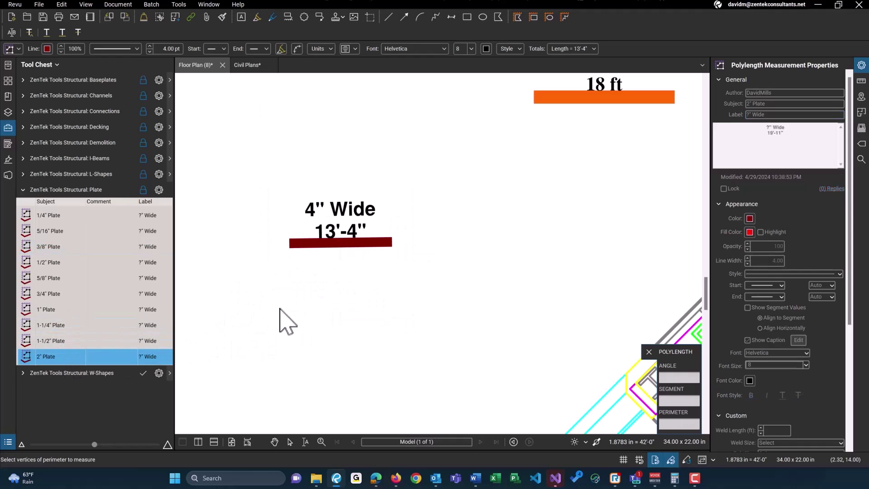
left_click(282, 307)
double_click(600, 317)
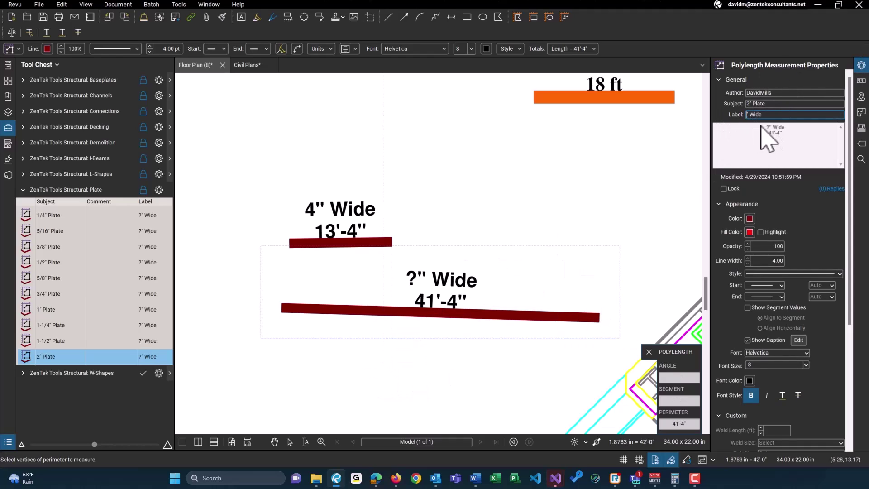
type("10")
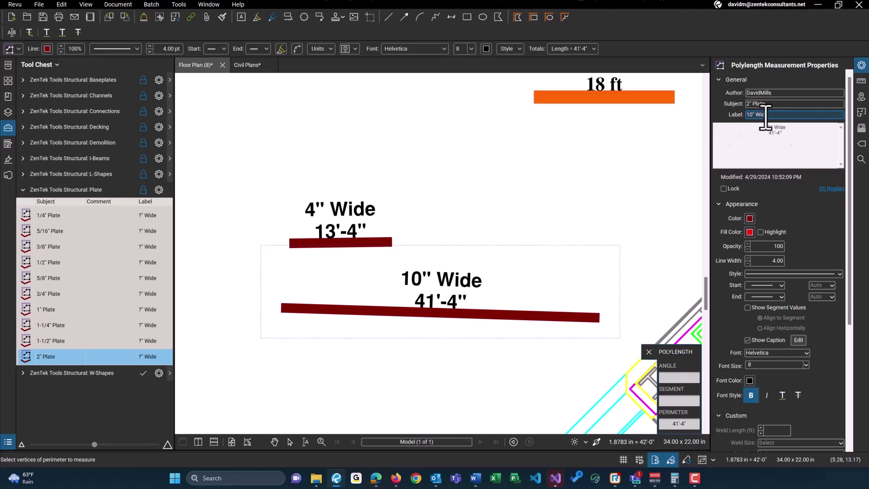
left_click(73, 186)
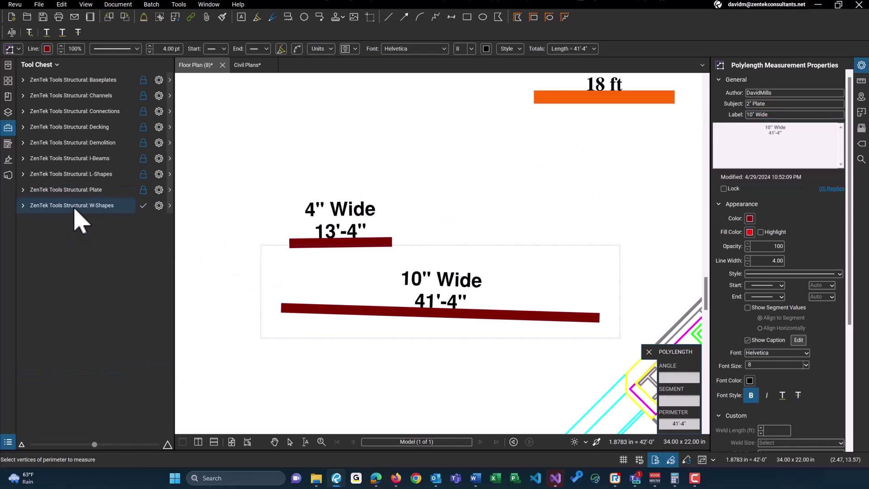
Step: Place a W4 W-Column marker and draw a 23 ft W4 W-Beam length below the plates
left_click(77, 206)
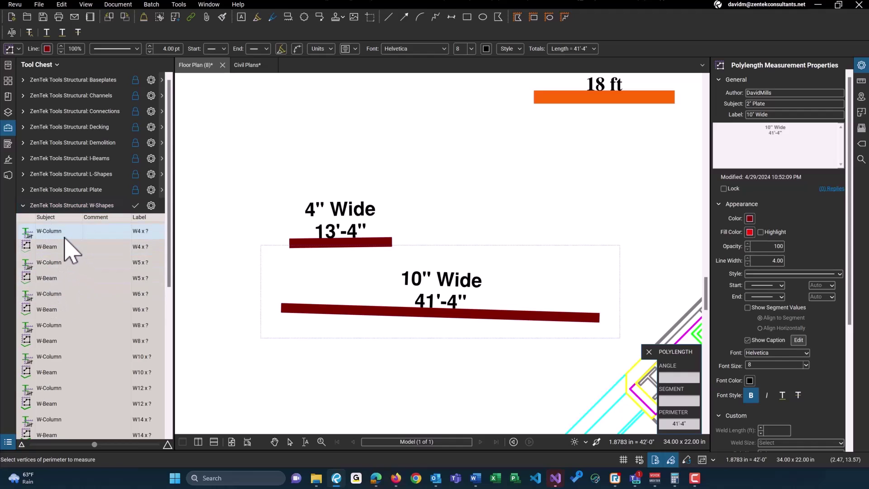
left_click(65, 235)
left_click_drag(284, 373, 356, 280)
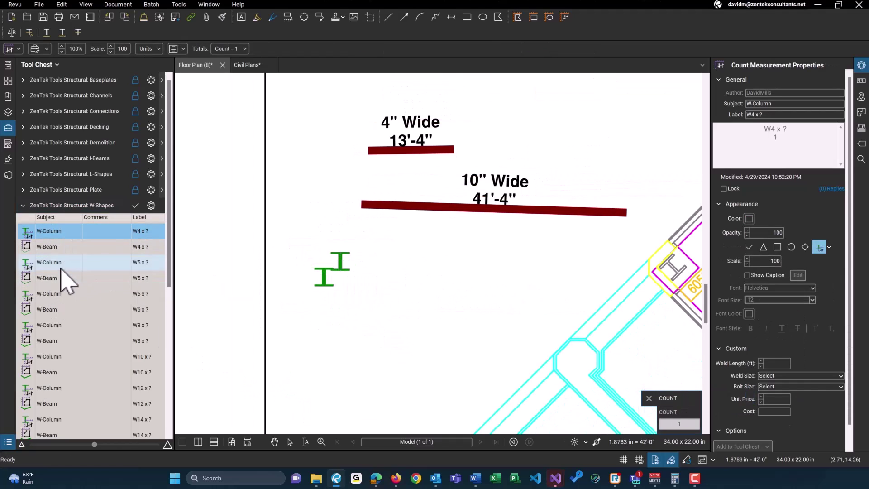
left_click(47, 248)
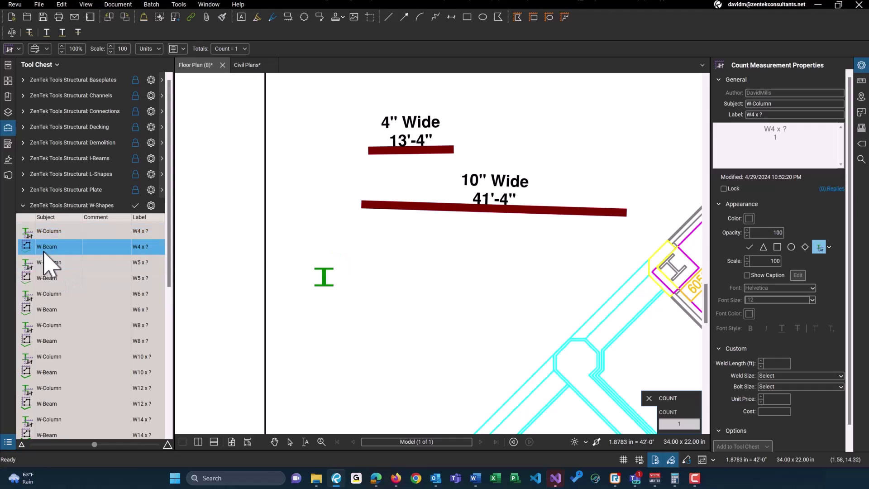
left_click(297, 321)
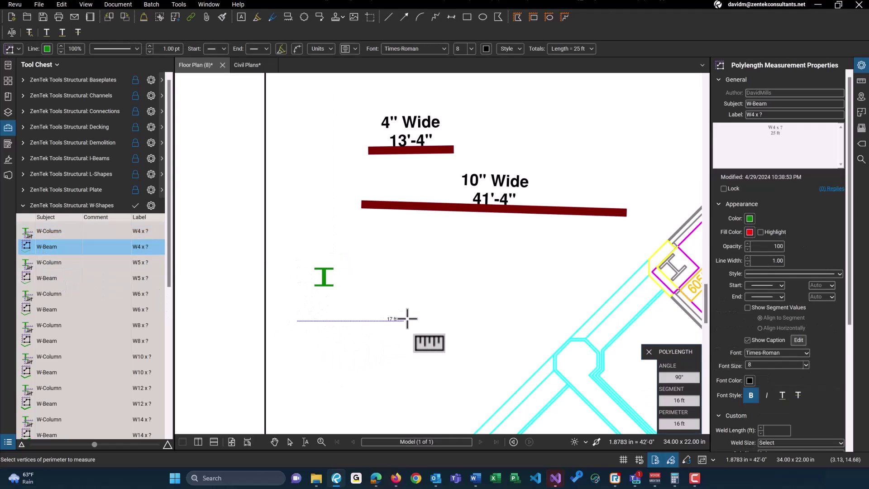
double_click(442, 316)
scroll(352, 310, "up", 1)
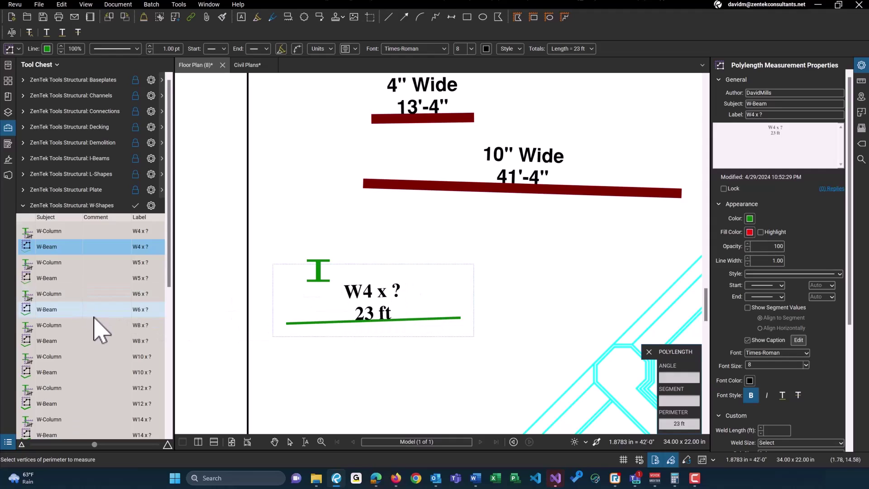
scroll(97, 326, "down", 5)
scroll(95, 393, "up", 5)
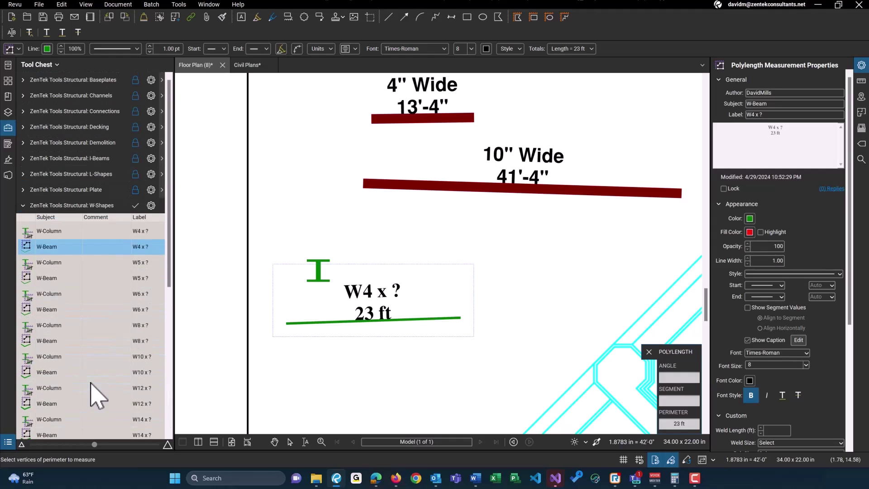
left_click(57, 206)
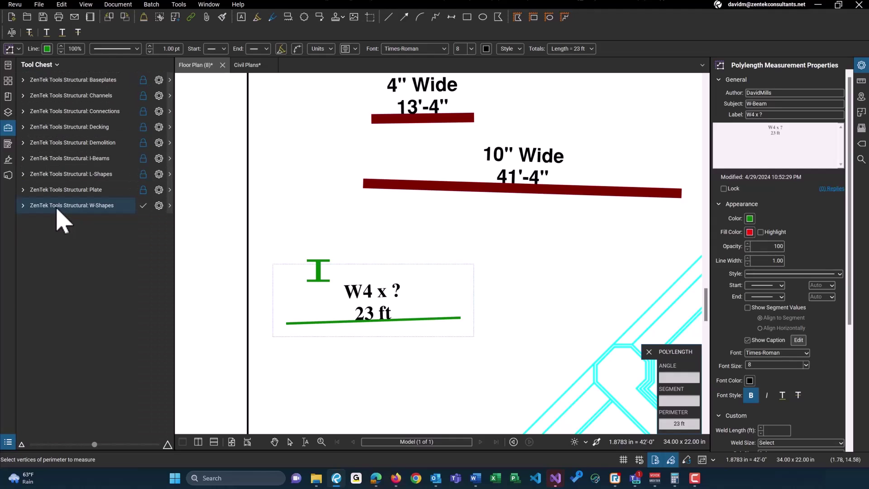
Step: In the Layers panel, toggle the Structural Steel layer off and on repeatedly, leaving it visible
left_click(7, 112)
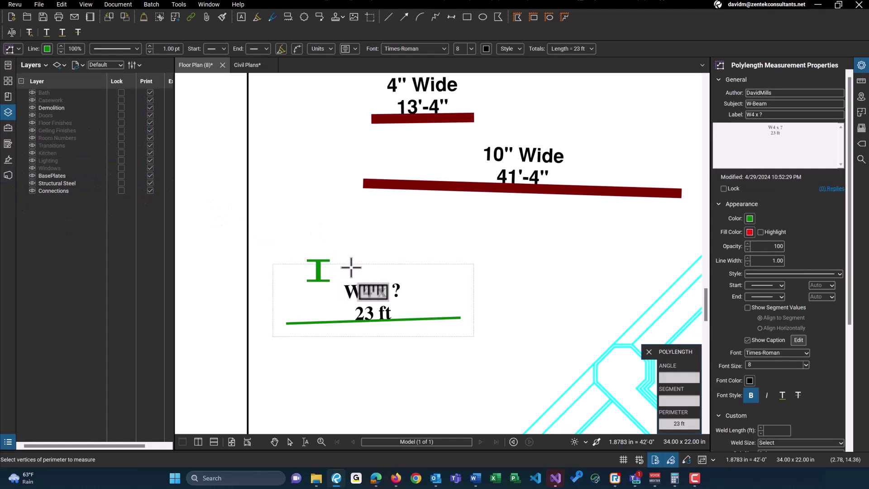
scroll(326, 262, "down", 3)
scroll(320, 257, "down", 4)
scroll(388, 241, "down", 5)
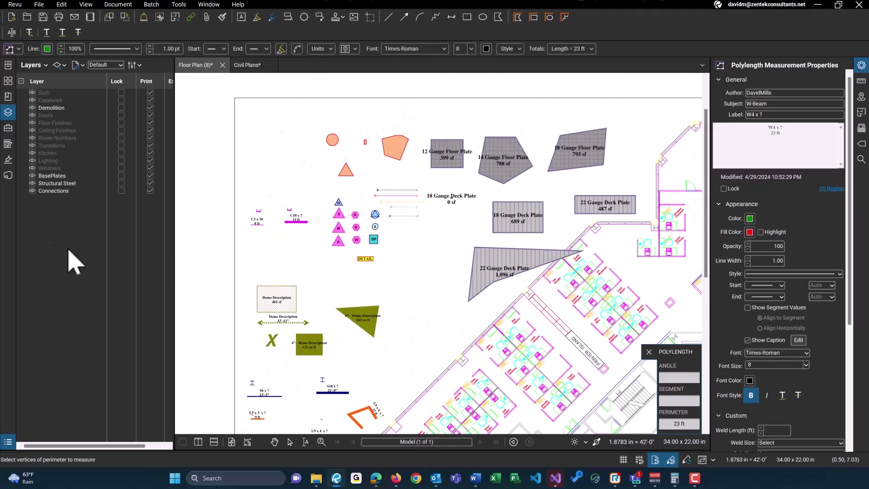
scroll(330, 301, "up", 5)
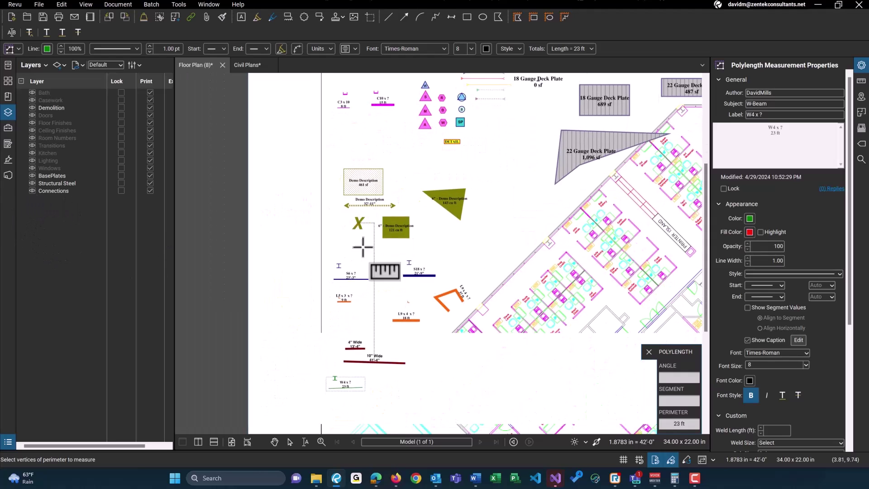
scroll(361, 279, "up", 4)
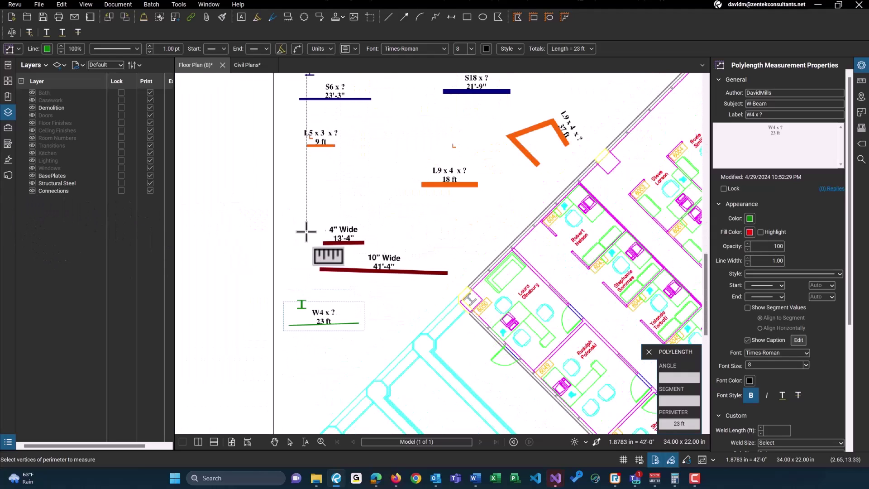
left_click(32, 183)
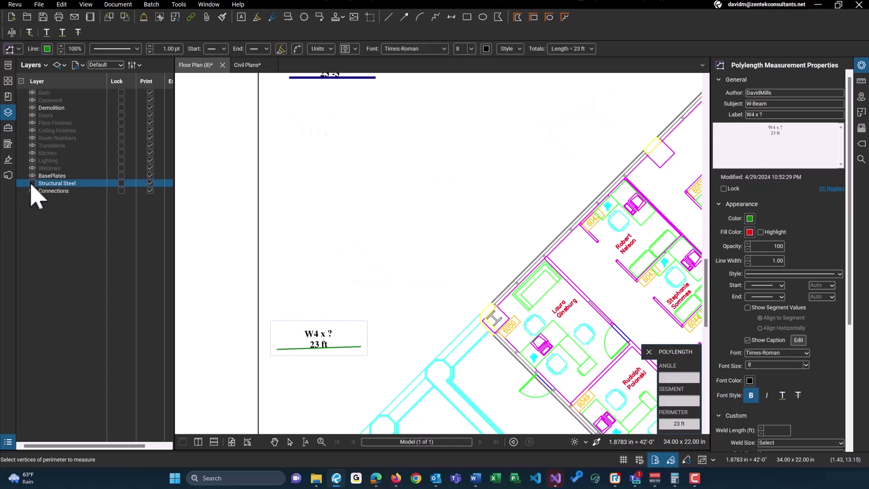
scroll(520, 136, "up", 2)
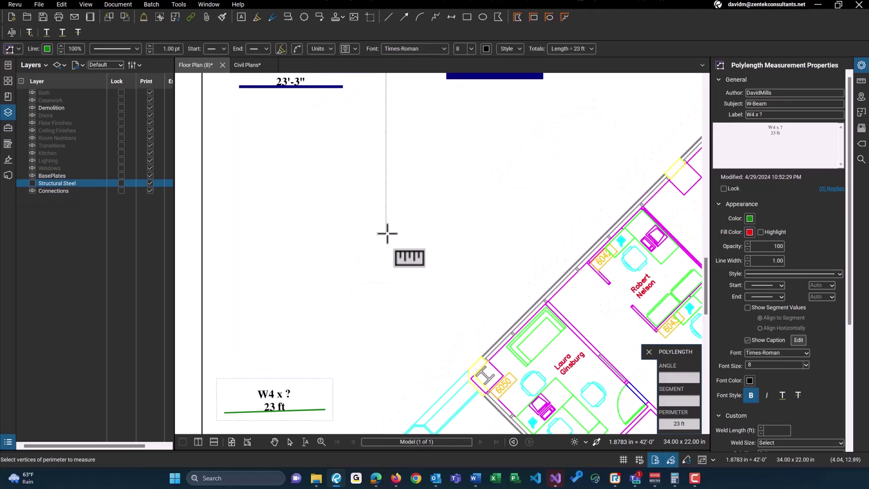
left_click(32, 183)
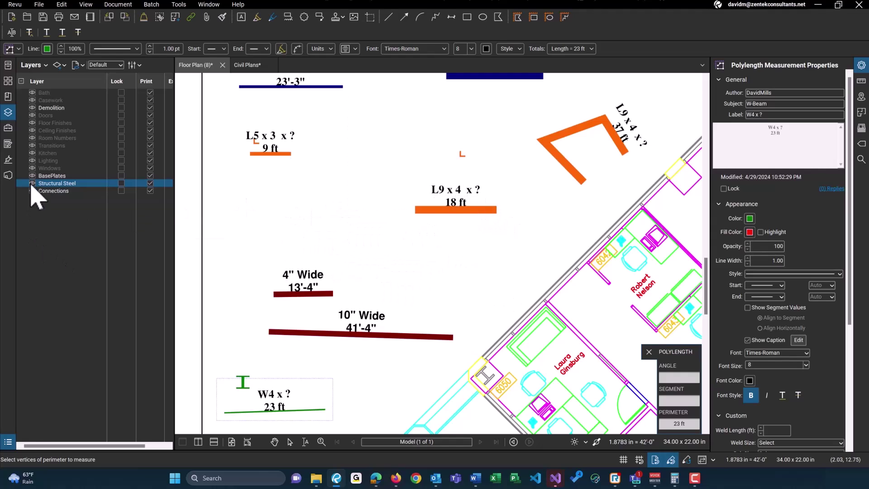
left_click(32, 183)
left_click(32, 183)
left_click(32, 183)
left_click(32, 182)
scroll(456, 151, "down", 3)
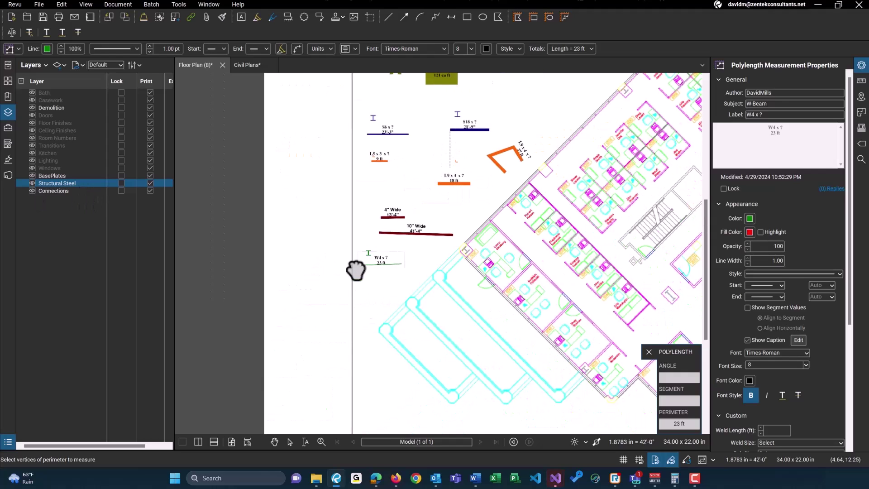
scroll(306, 183, "up", 3)
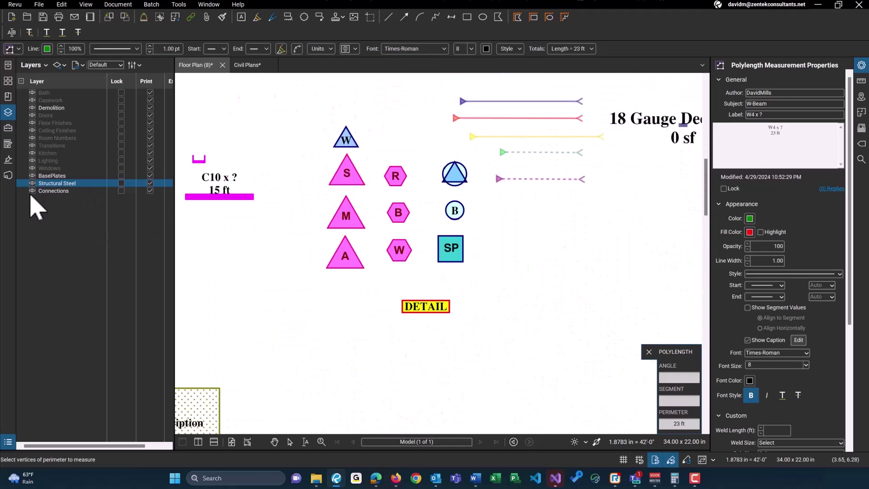
Step: Toggle the Connections layer off and on twice, leaving it visible, then close the Layers panel
left_click(32, 191)
left_click(32, 190)
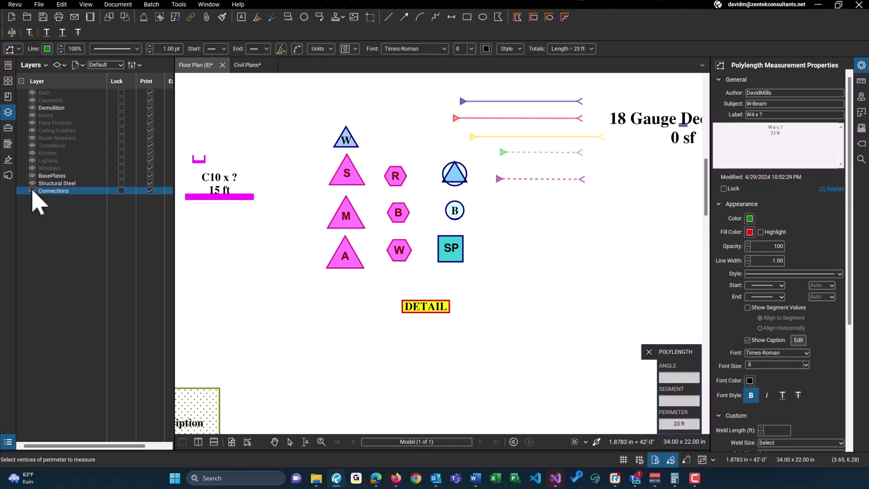
left_click(32, 190)
left_click(33, 190)
left_click(13, 113)
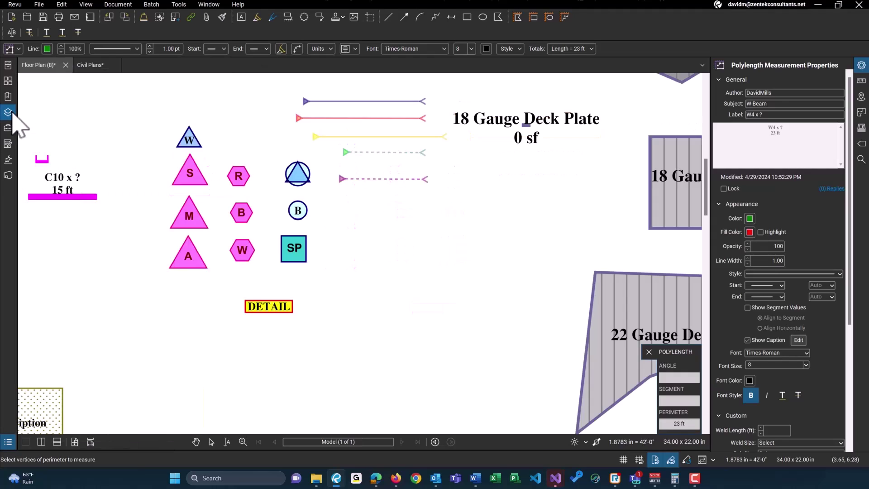
left_click(9, 112)
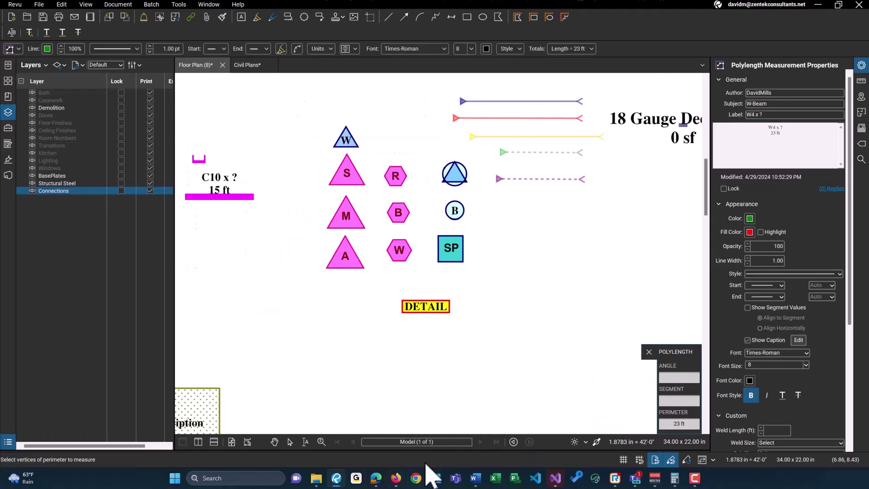
left_click(8, 113)
Step: Show the Markups List full-width below the drawing, narrow Comments and Length, and sort by Measurement
left_click_drag(253, 449, 252, 380)
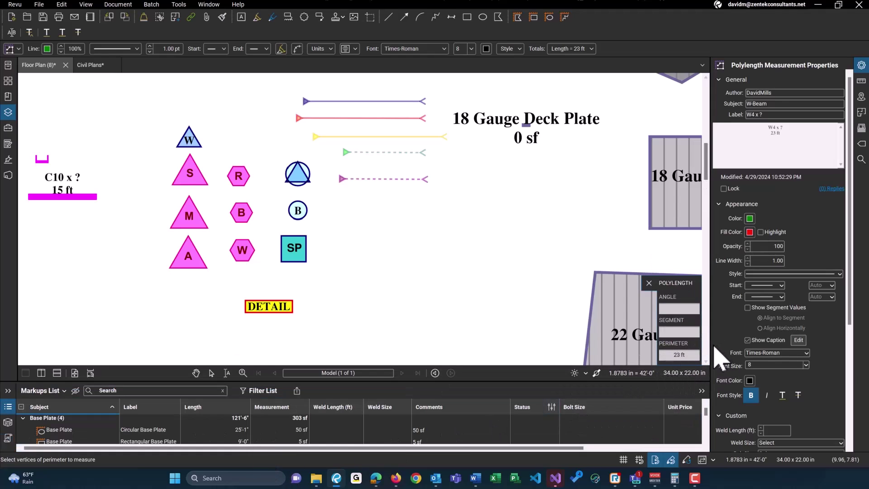
left_click(710, 344)
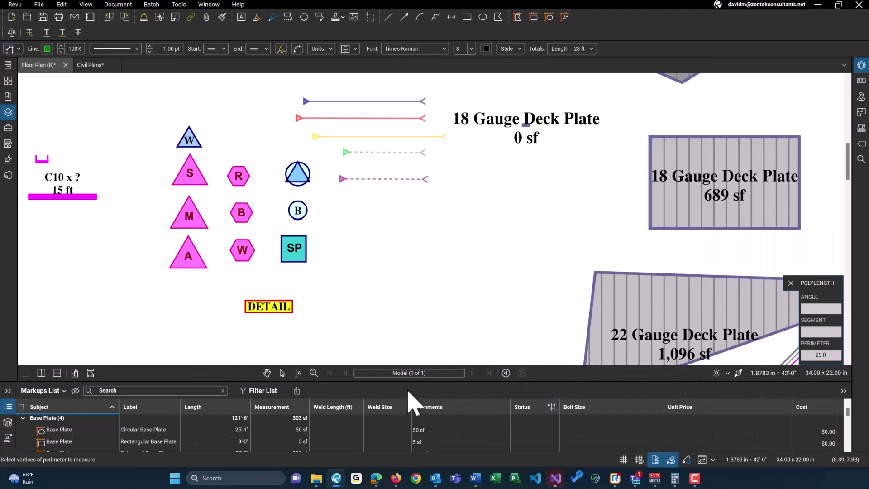
left_click_drag(393, 334, 394, 313)
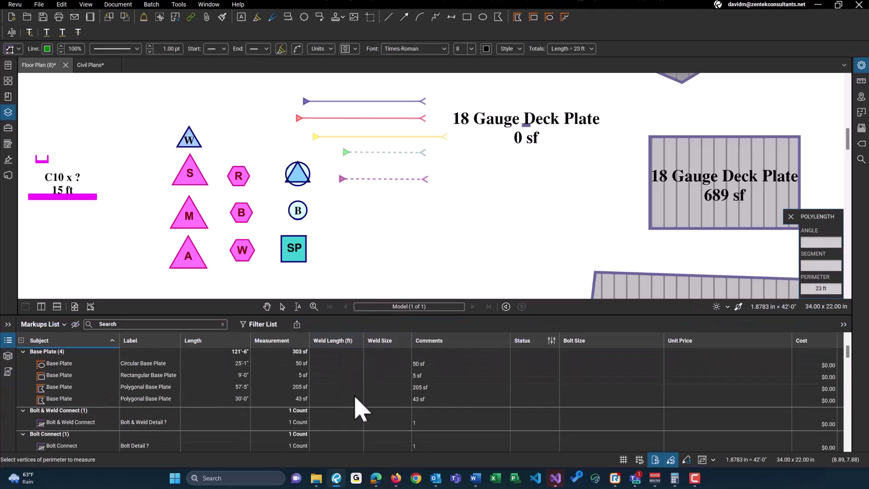
scroll(358, 407, "down", 5)
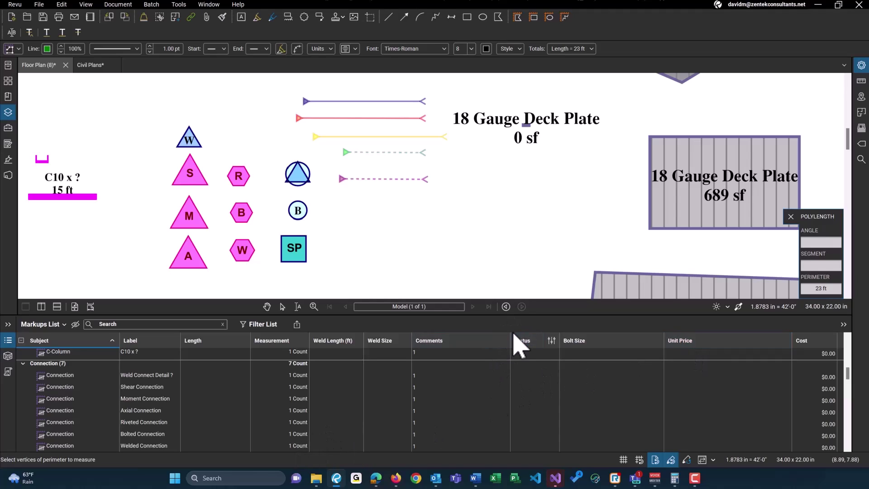
left_click_drag(511, 336, 458, 341)
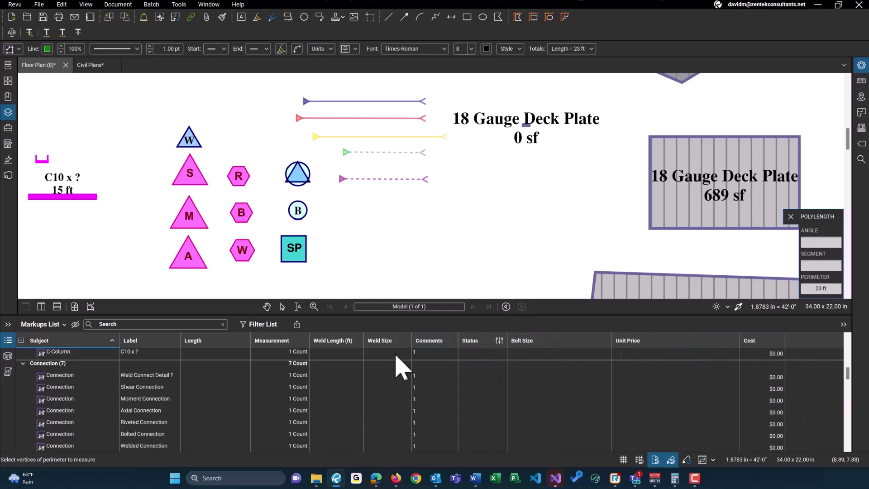
left_click(260, 341)
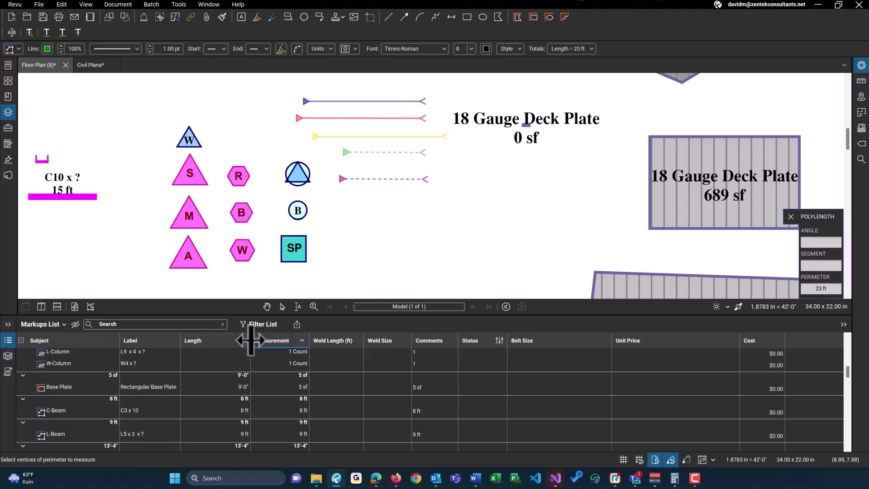
left_click_drag(250, 341, 77, 343)
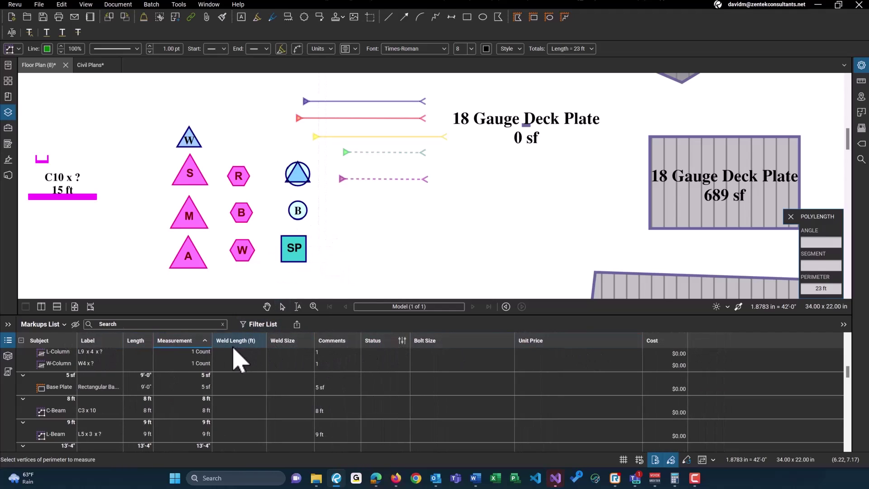
Step: Enter a 20.00 weld length for the Tee Weld markup in the Markups List
scroll(297, 214, "down", 4)
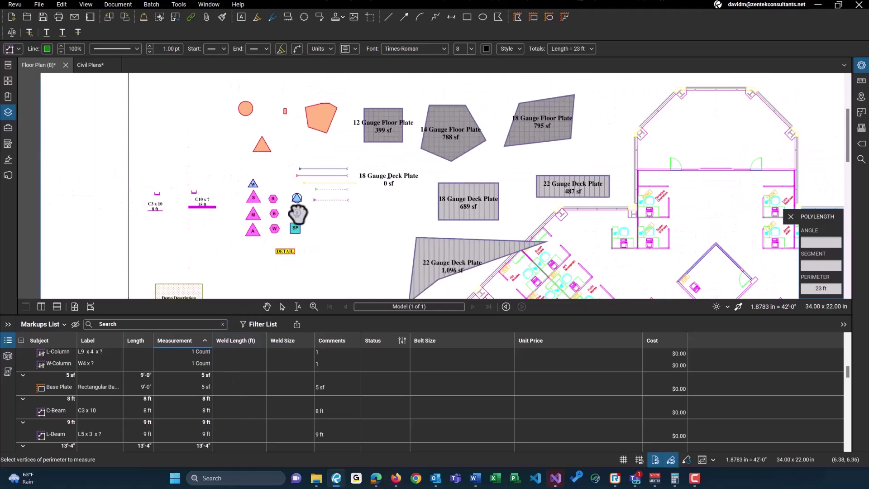
key("Escape")
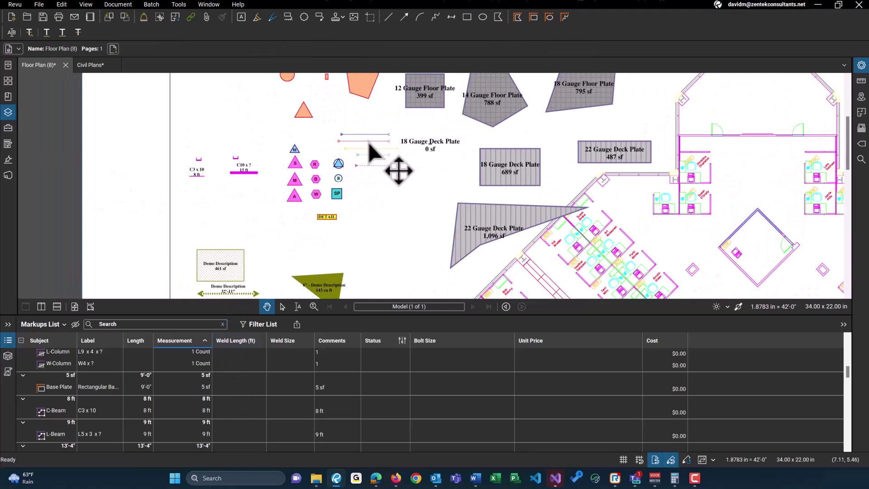
left_click(369, 142)
scroll(368, 142, "up", 5)
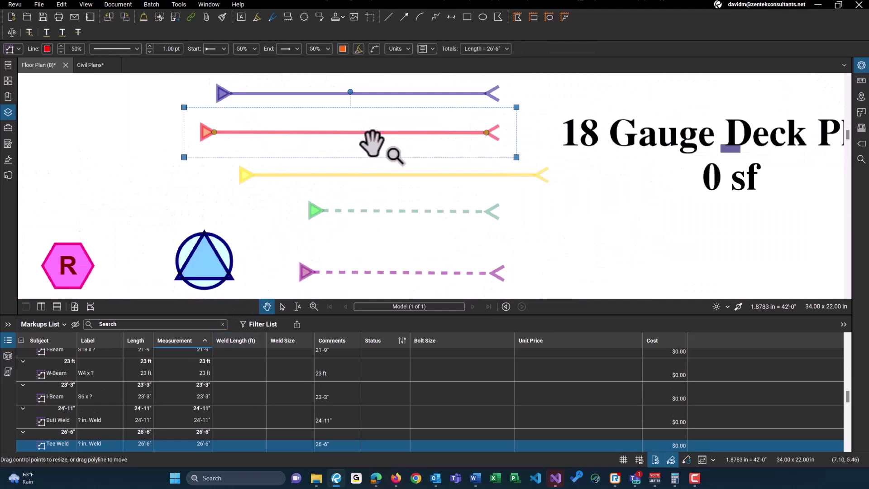
left_click(237, 444)
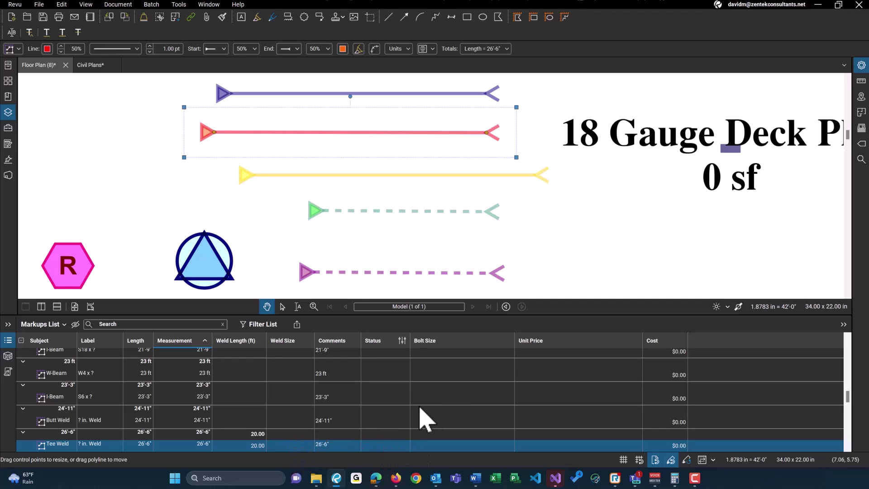
left_click(471, 447)
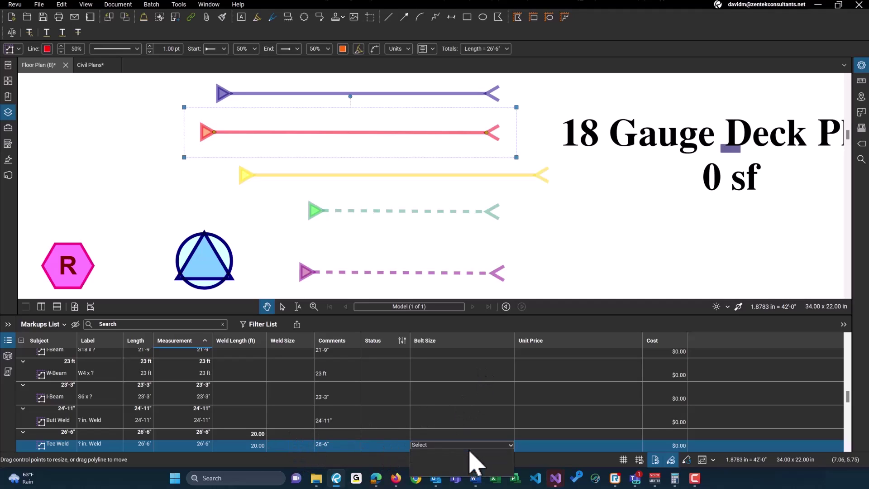
Step: Set a 1" bolt size on the Bolted Connection and Axial Connection markups
scroll(179, 188, "down", 5)
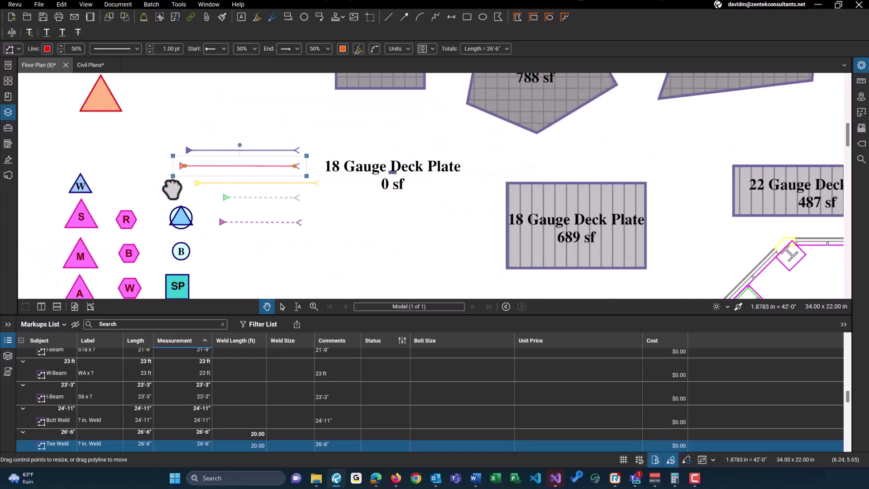
left_click_drag(178, 188, 281, 204)
left_click(258, 189)
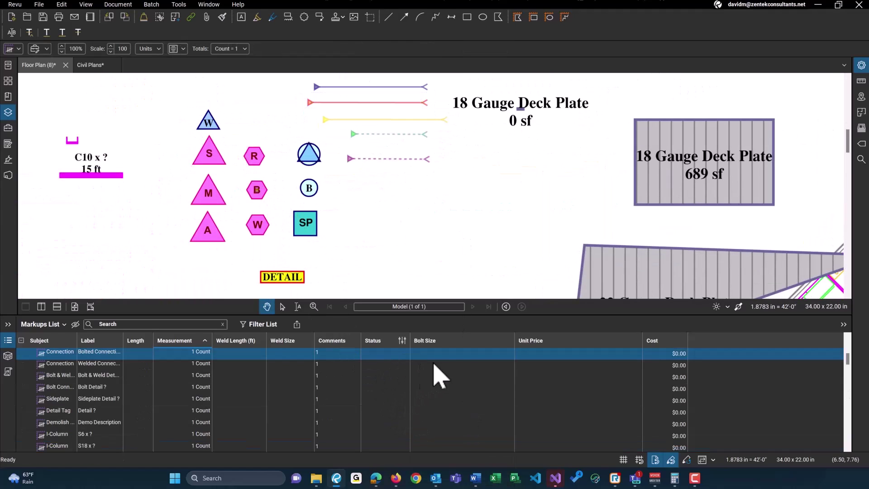
left_click(454, 356)
scroll(253, 212, "up", 4)
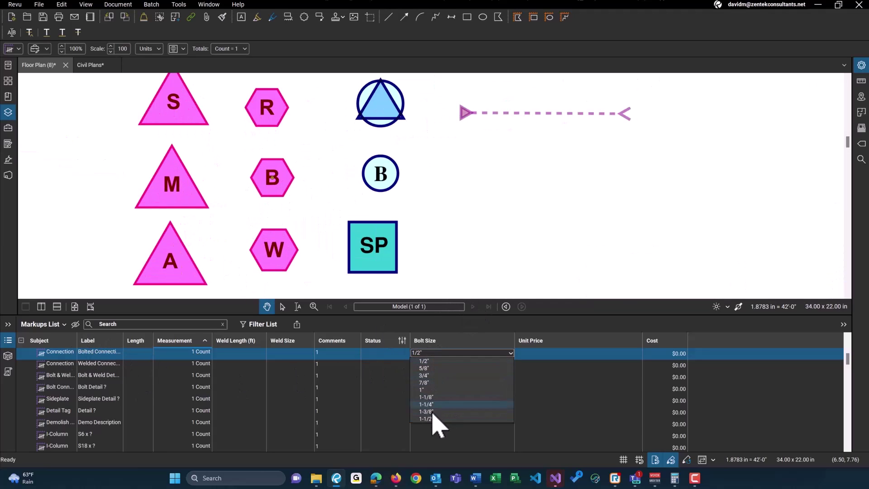
left_click(378, 349)
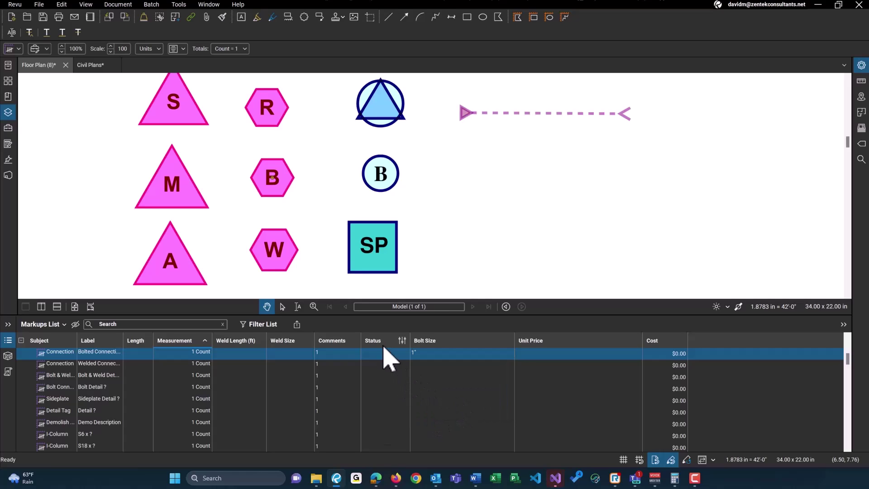
left_click(429, 354)
left_click(453, 392)
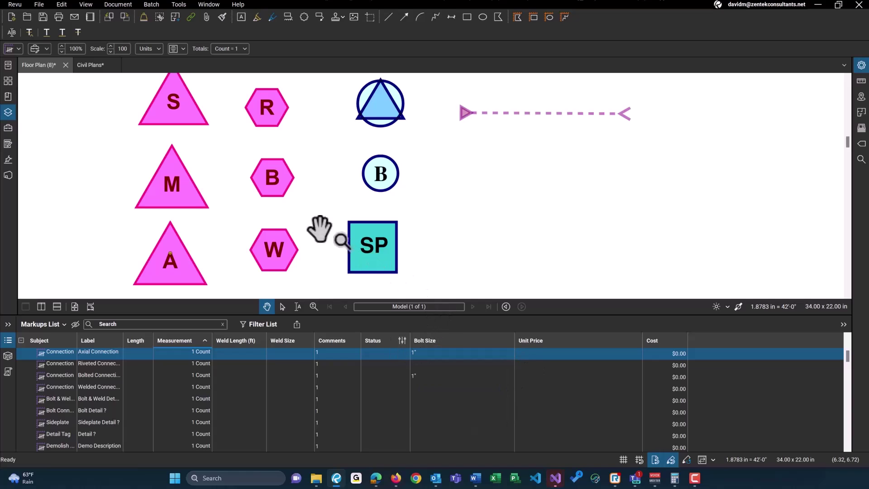
scroll(300, 227, "down", 4)
left_click_drag(160, 229, 288, 176)
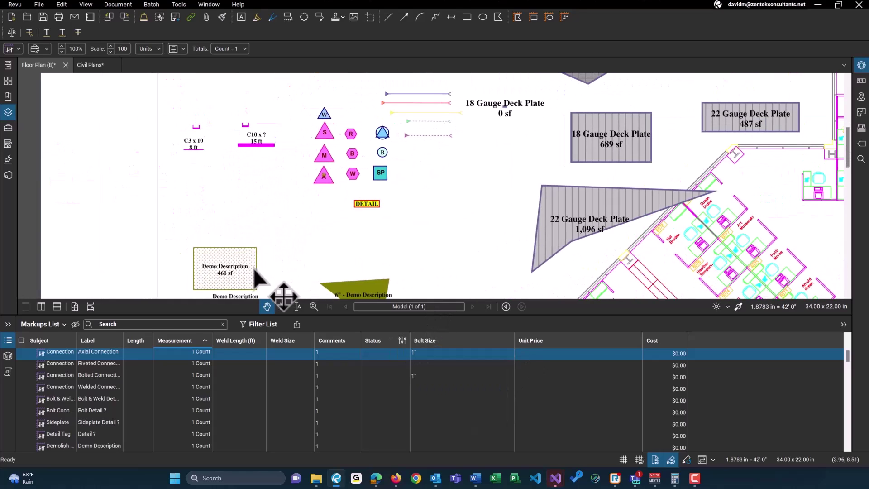
scroll(441, 408, "up", 2)
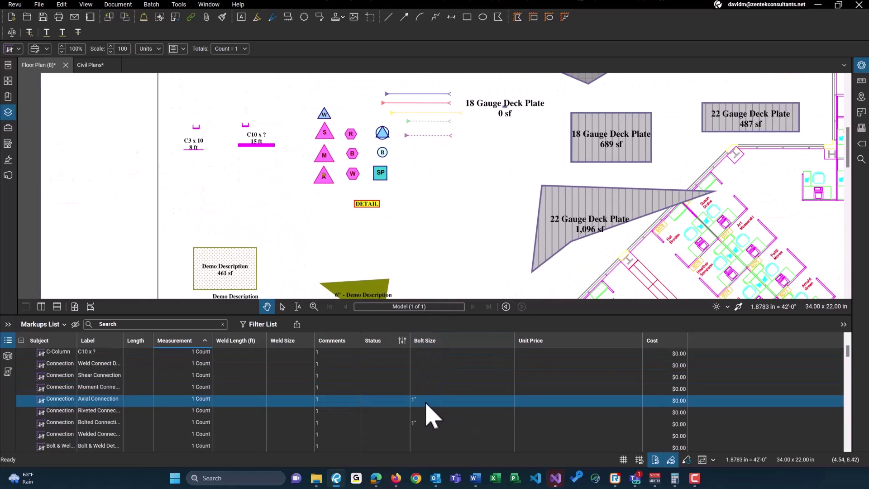
left_click(427, 402)
Step: Change the Axial Connection bolt to 3/4", then price the 22 Gauge Deck Plate at $5.00 for $5,480.00
left_click(436, 434)
left_click(520, 245)
left_click(596, 205)
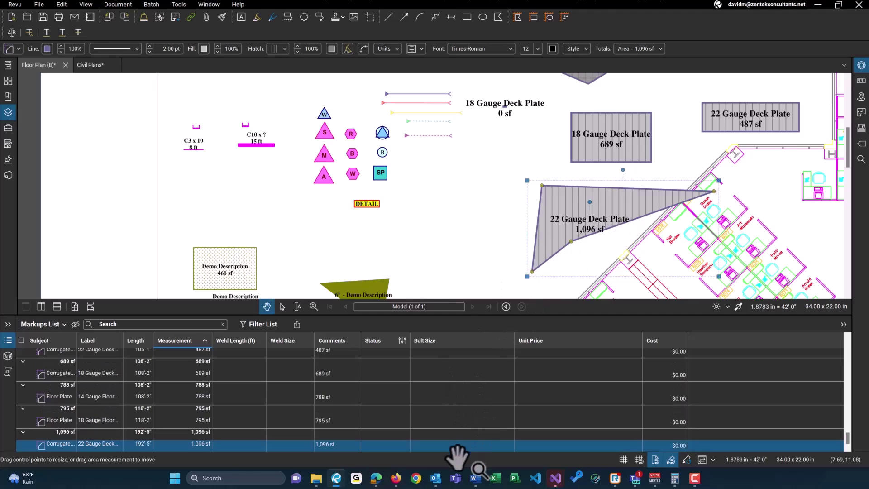
left_click(445, 450)
scroll(602, 217, "up", 4)
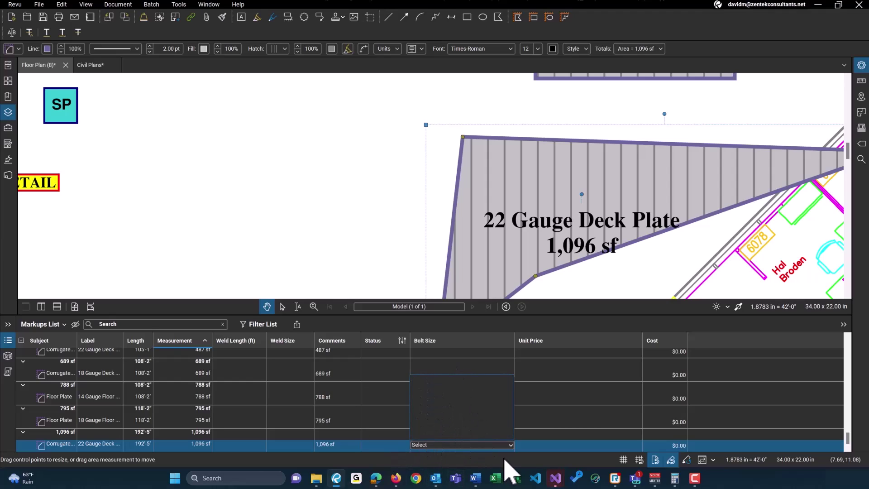
key("Escape")
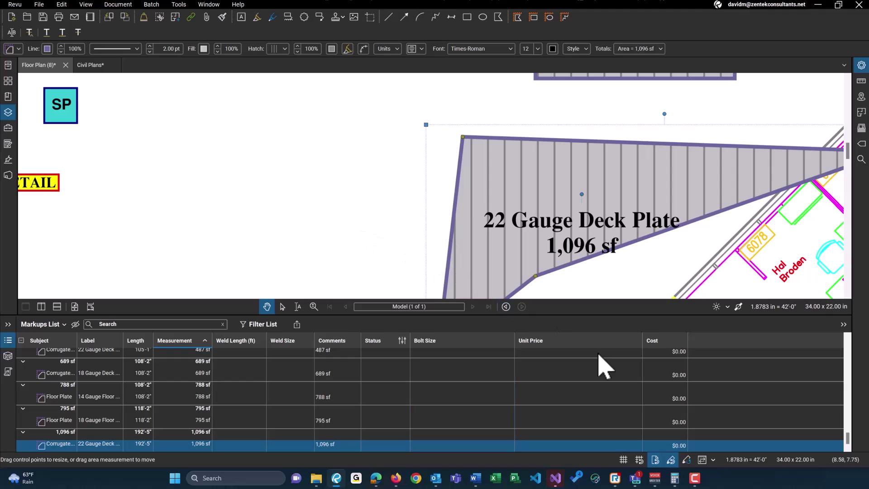
left_click(567, 444)
key("Return")
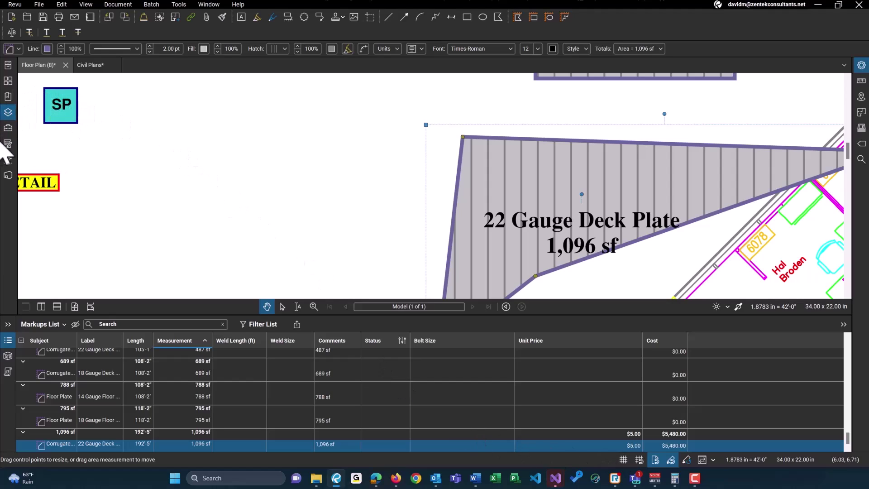
Step: In ZenTek Decking, give the 14 Gauge Floor Plate tool a $10.00 Custom Unit Price
left_click(9, 129)
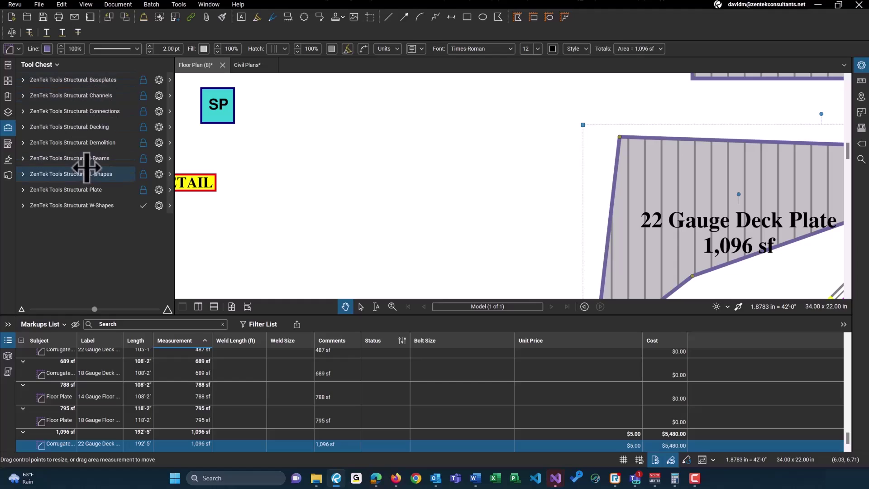
left_click(86, 127)
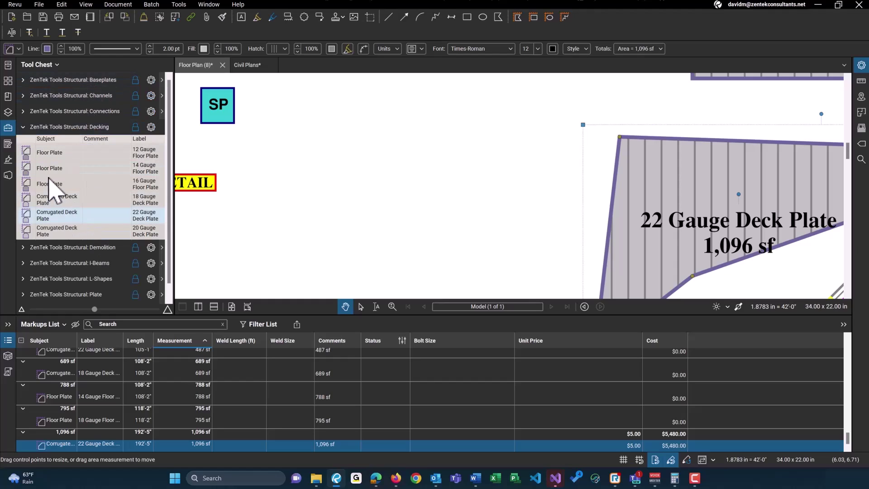
left_click(58, 167)
left_click(58, 167)
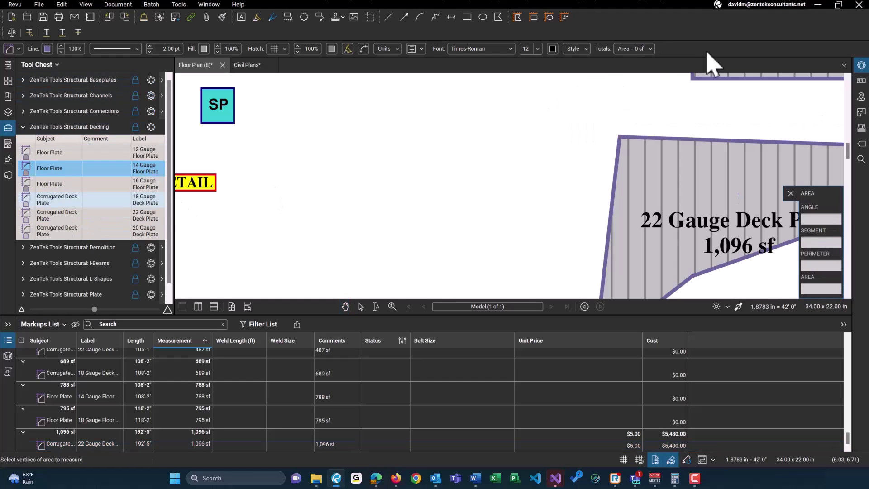
left_click(861, 82)
left_click(862, 64)
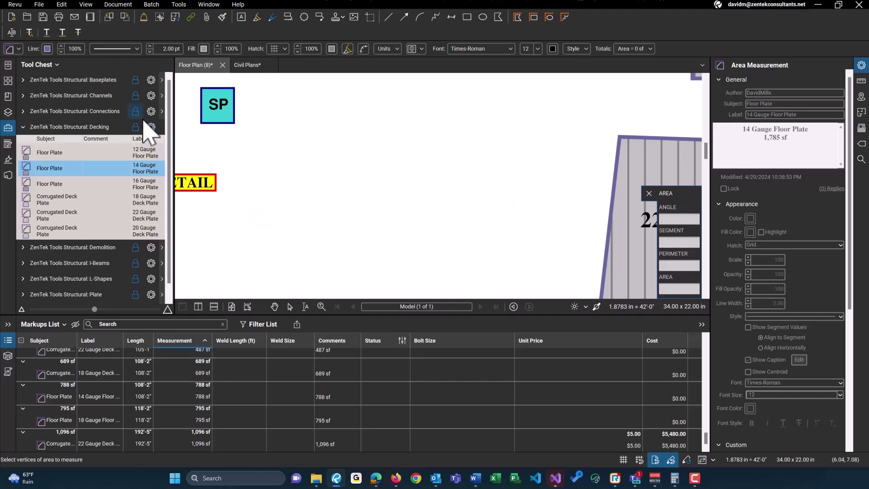
left_click(52, 184)
scroll(811, 388, "down", 5)
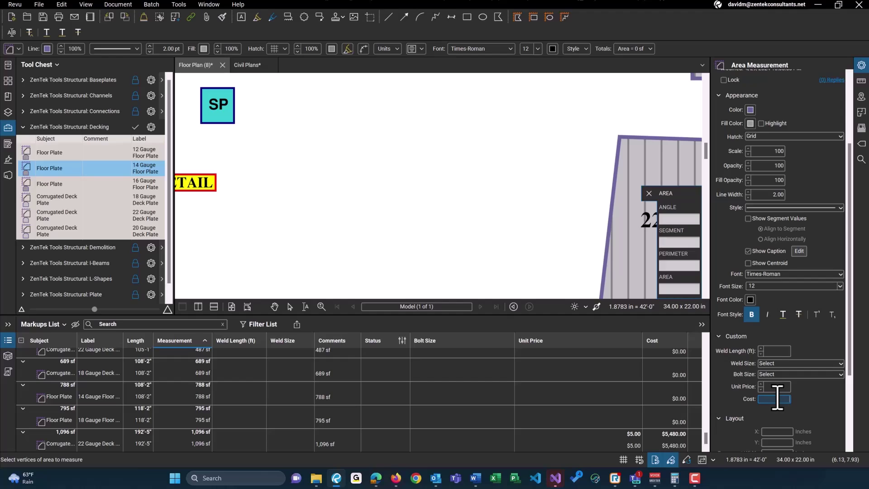
left_click(777, 387)
type("10.00")
Step: Draw three 14 Gauge Floor Plate rectangles measuring 1,859, 1,030 and 1,666 sf
scroll(468, 186, "down", 4)
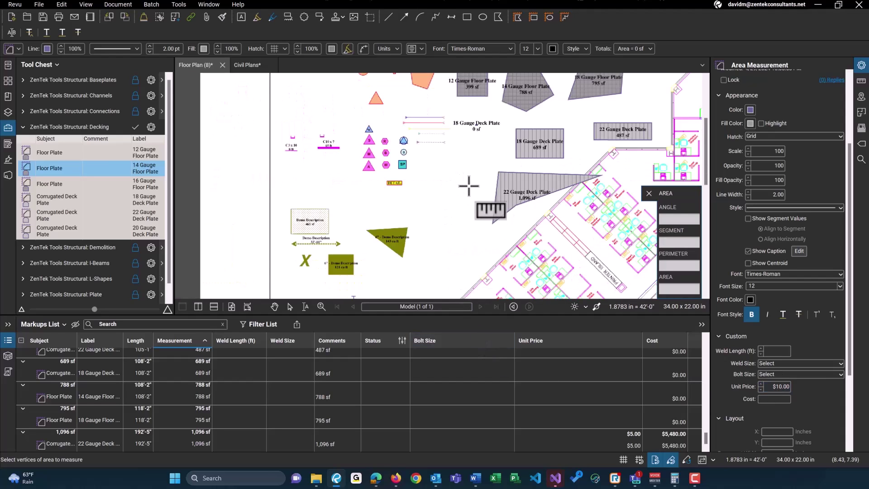
scroll(340, 260, "up", 5)
scroll(340, 260, "right", 5)
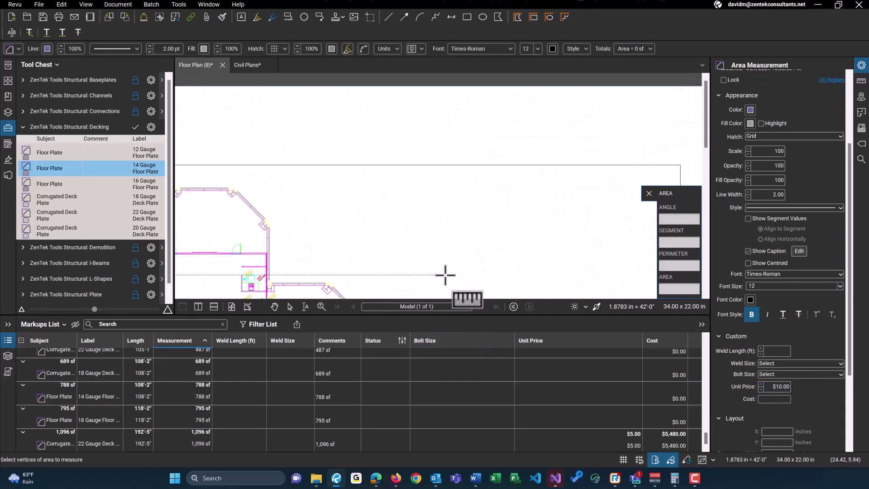
scroll(434, 218, "right", 3)
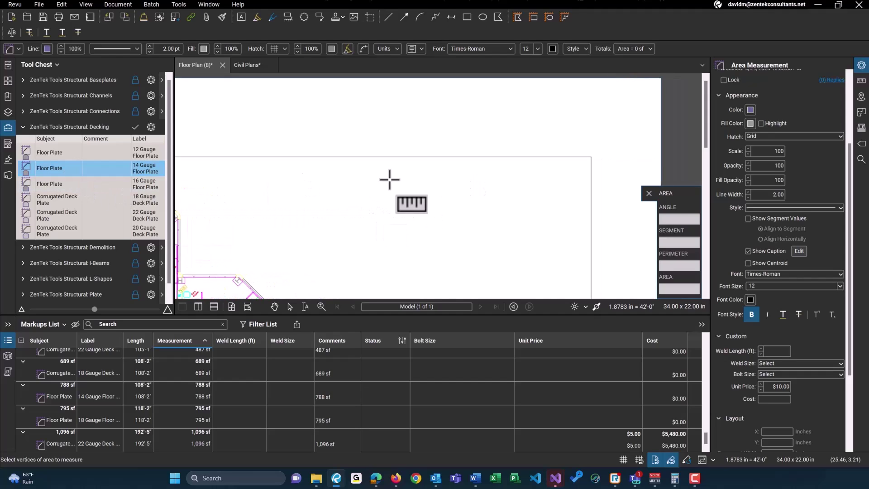
left_click(365, 185)
left_click(476, 221)
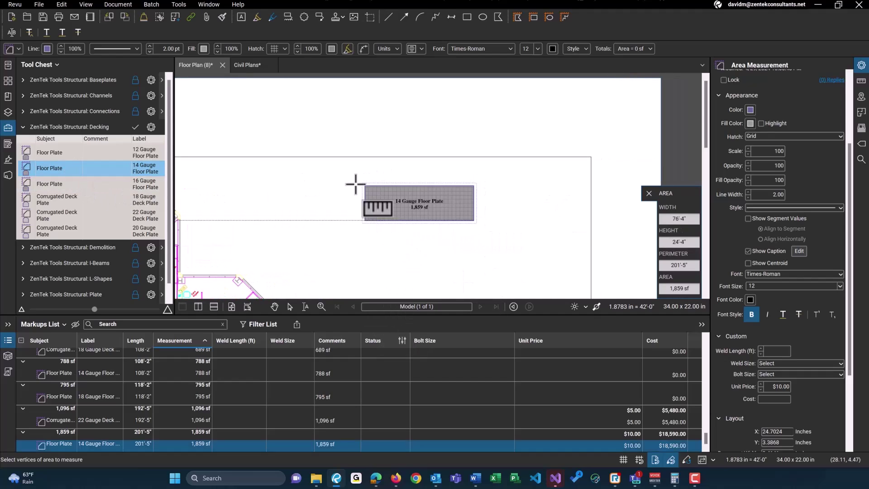
scroll(351, 177, "up", 2)
scroll(334, 237, "down", 1)
left_click(332, 201)
left_click(517, 225)
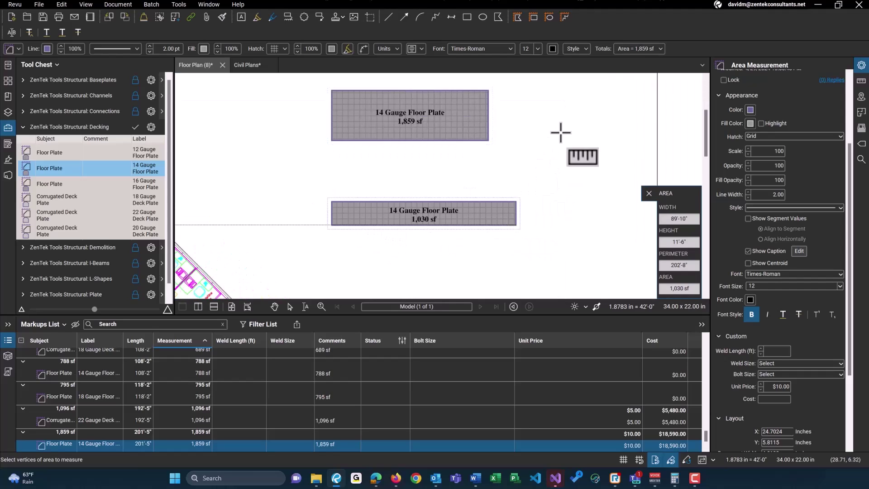
left_click(548, 102)
left_click(636, 184)
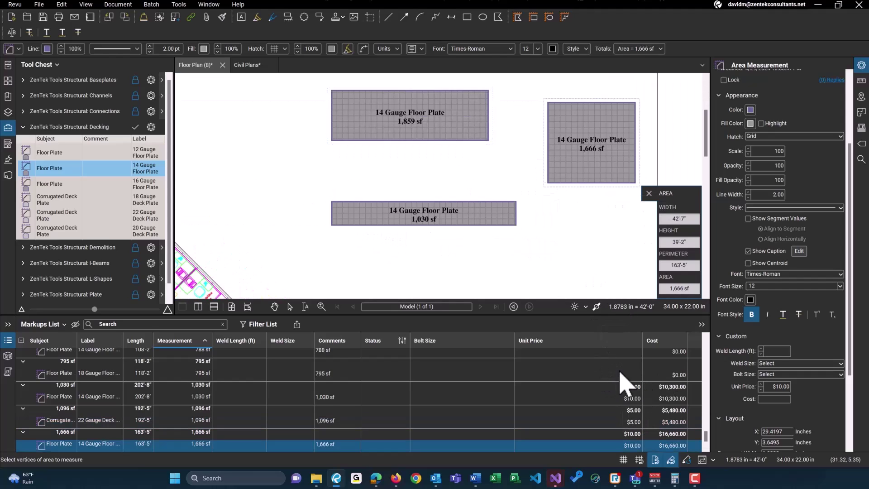